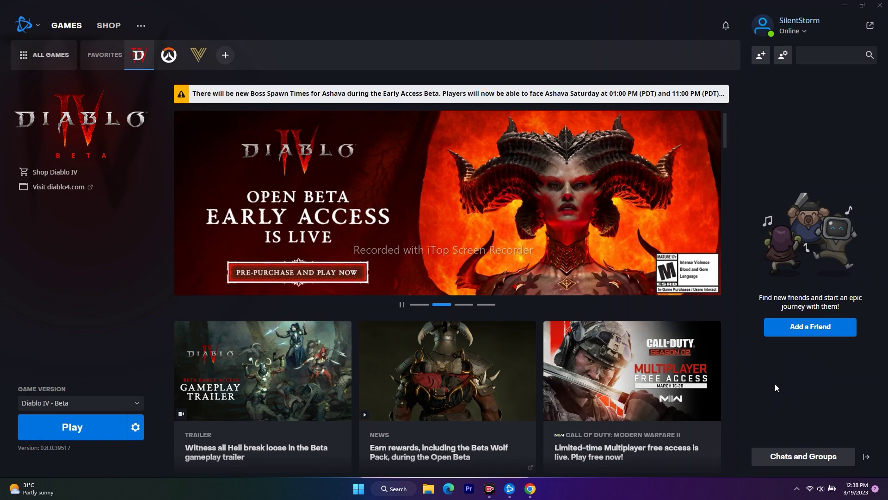
- Minimise the game launcher and show the computer's power options from the desktop, then dismiss them
left_click(844, 4)
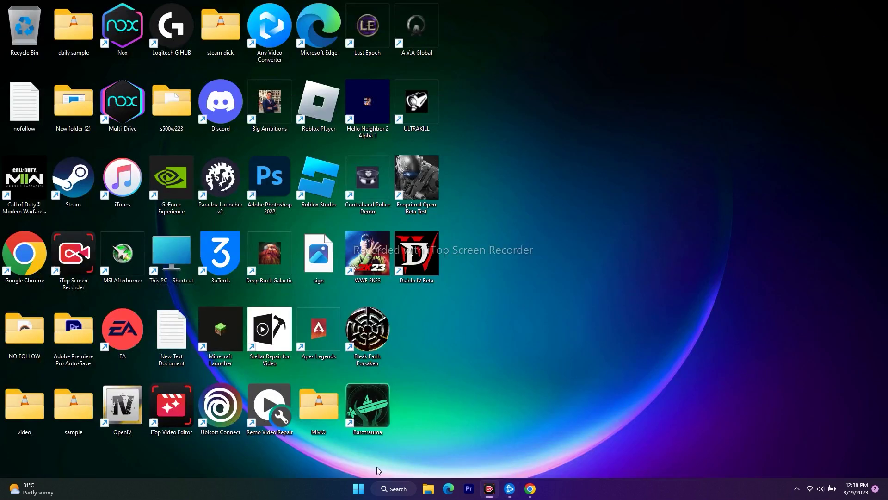
left_click(359, 488)
left_click(559, 457)
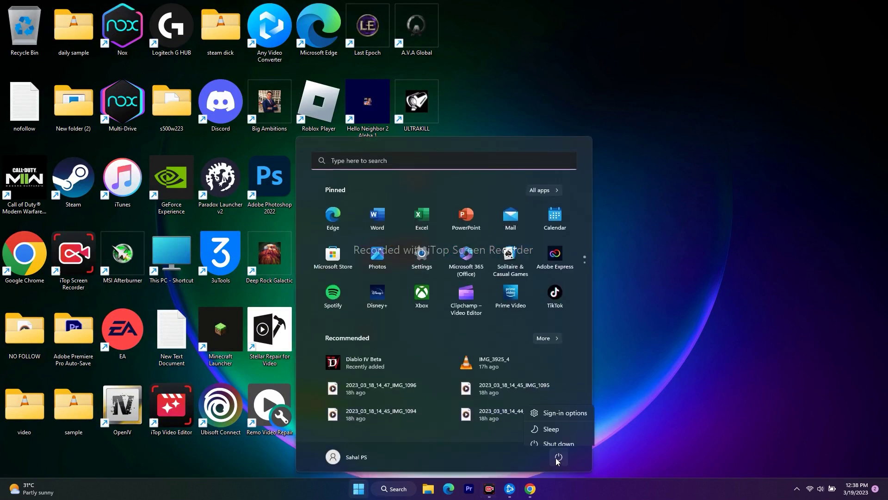
left_click(637, 373)
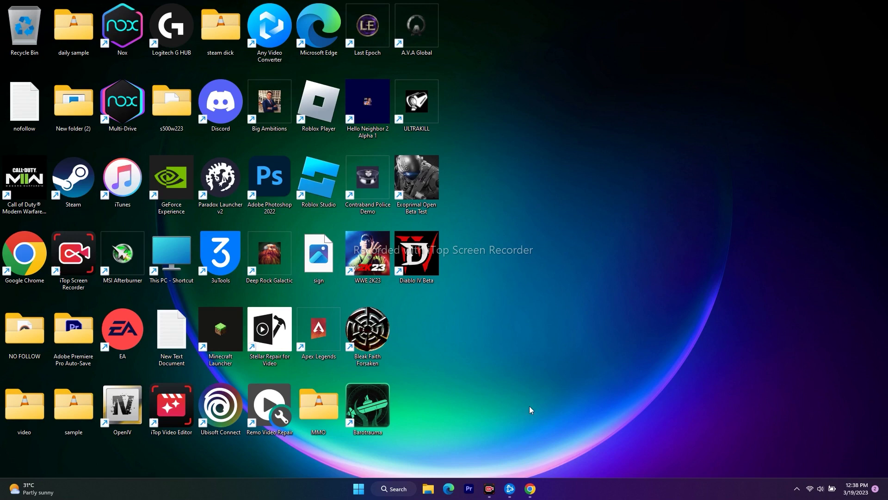
- Switch back to Battle.net and show the Diablo IV beta's game options, including Scan and Repair
left_click(509, 489)
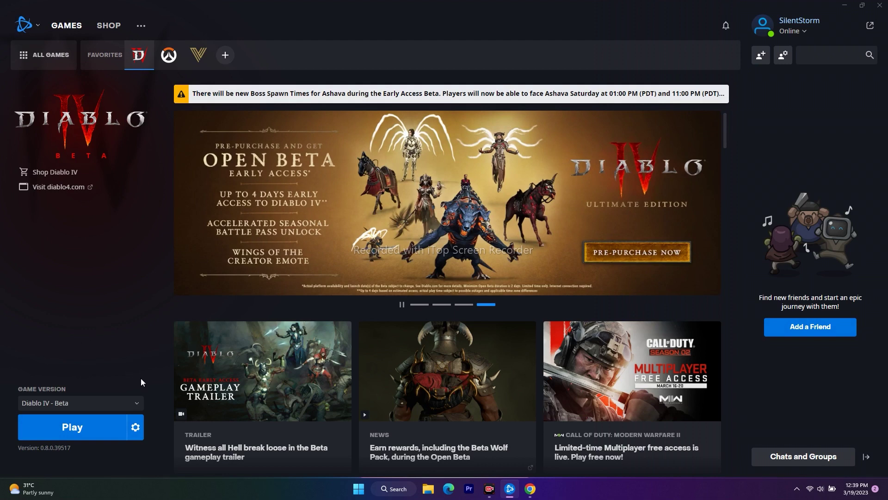
left_click(136, 427)
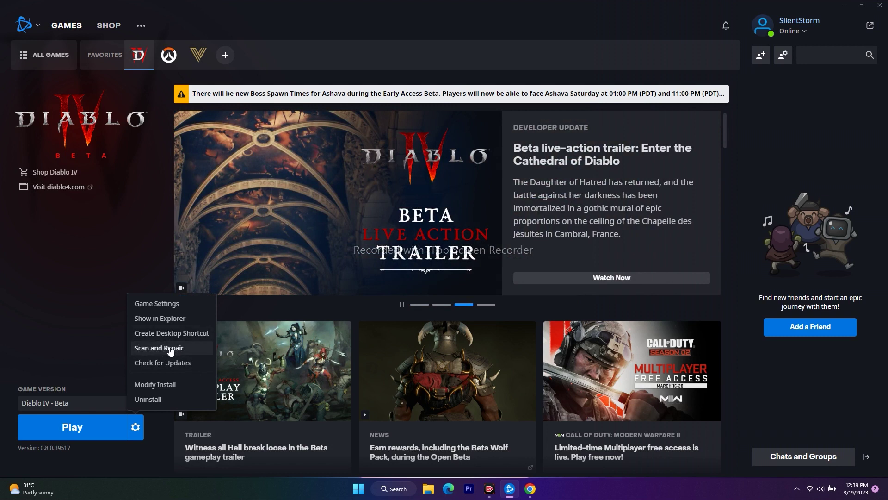
left_click(65, 280)
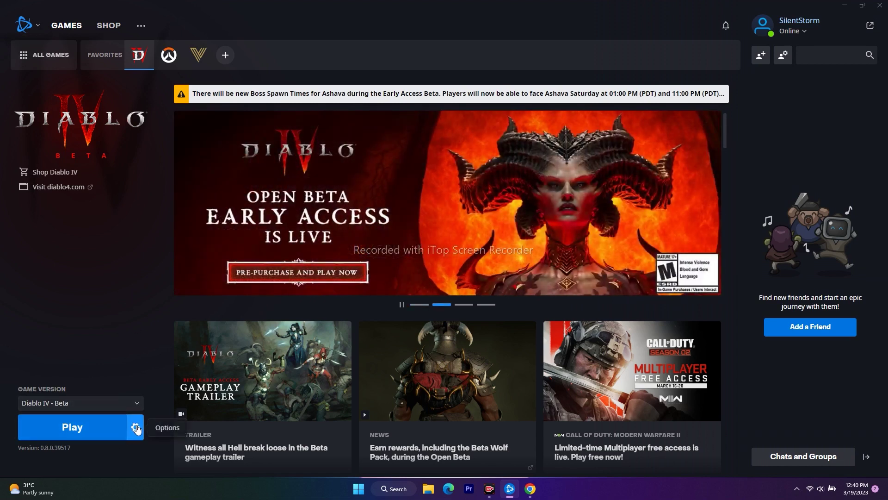
- Reveal the Diablo IV - Beta installation folder in File Explorer from the game's options, and minimise both windows
left_click(137, 428)
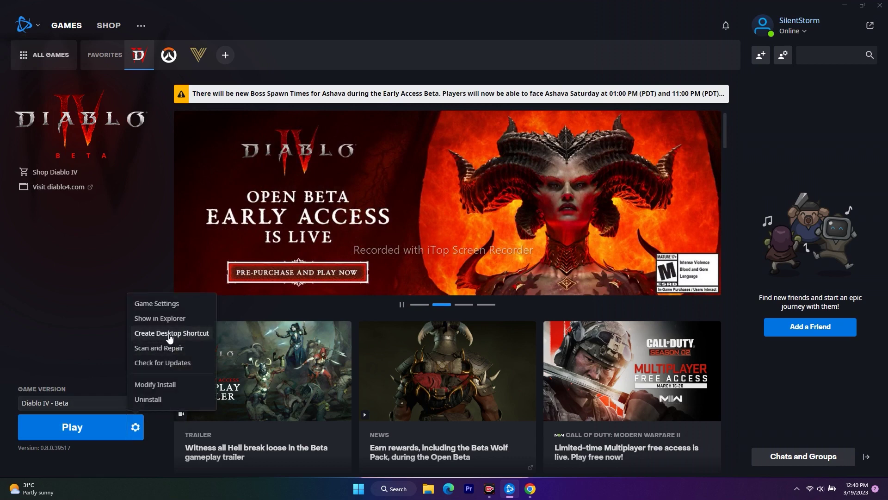
left_click(162, 319)
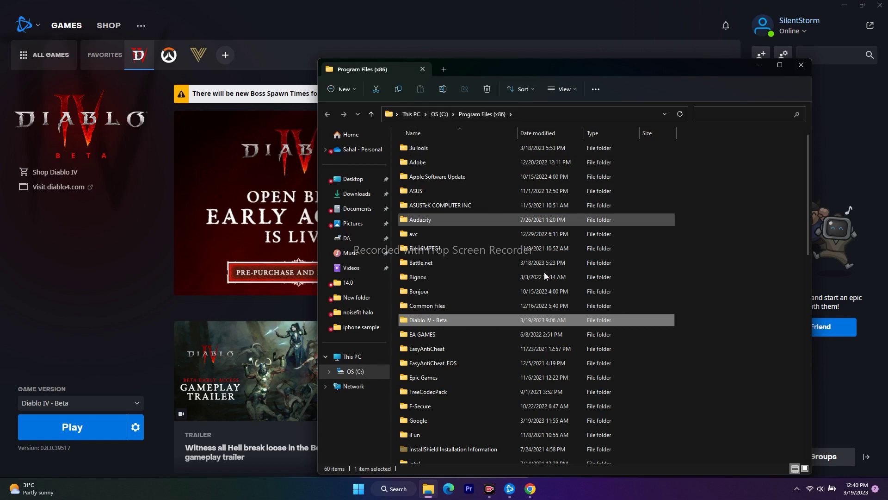
mouse_move(425, 321)
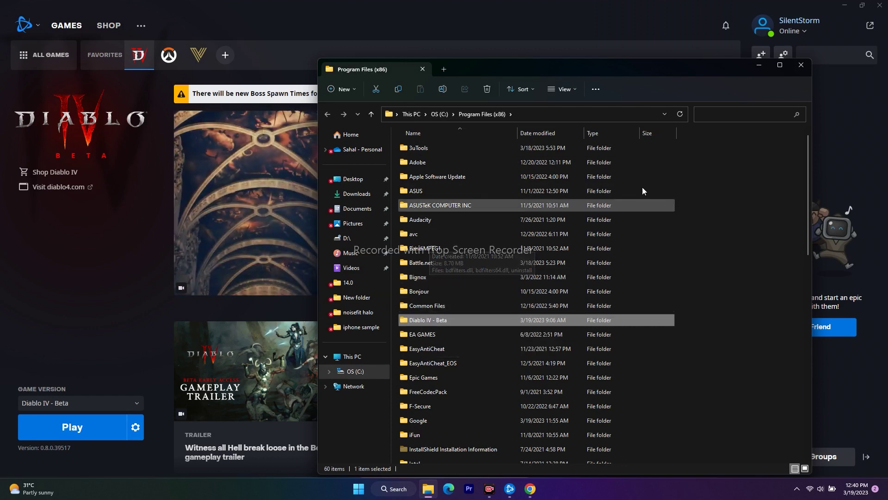
left_click(755, 67)
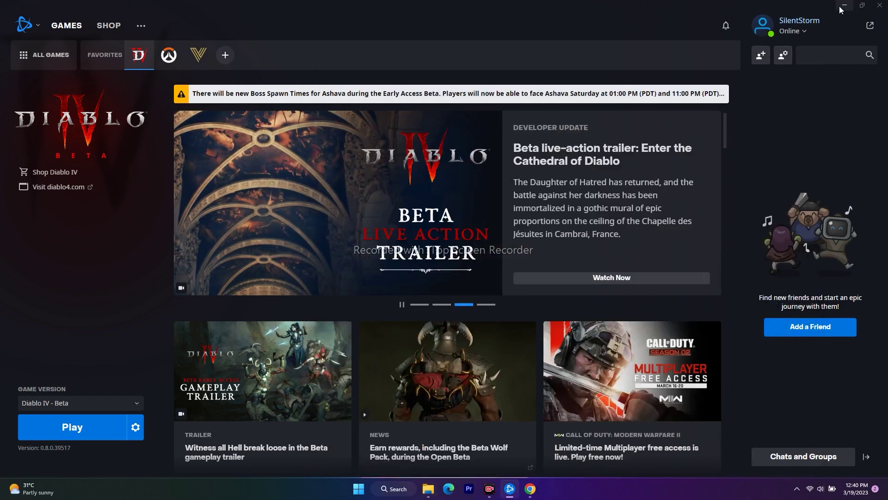
left_click(845, 6)
- Return to File Explorer, maximise it, and open the Diablo IV - Beta folder in Program Files (x86) on drive C
left_click(429, 489)
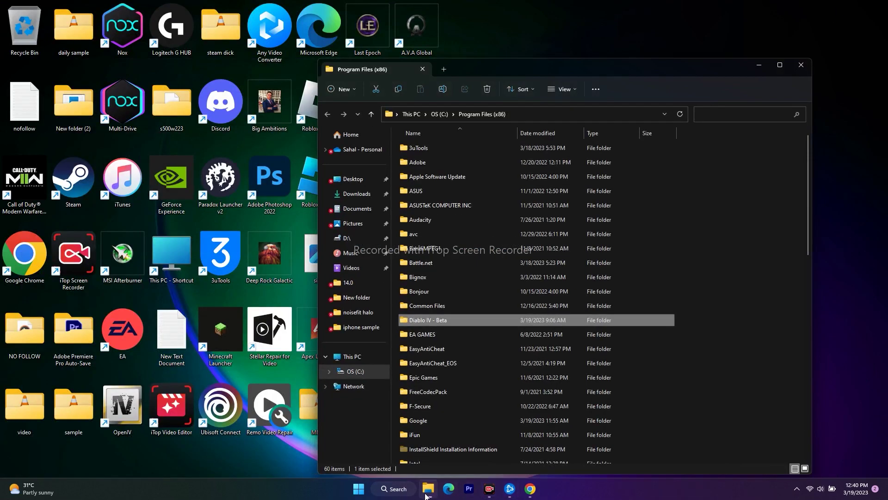
left_click(362, 359)
left_click(780, 65)
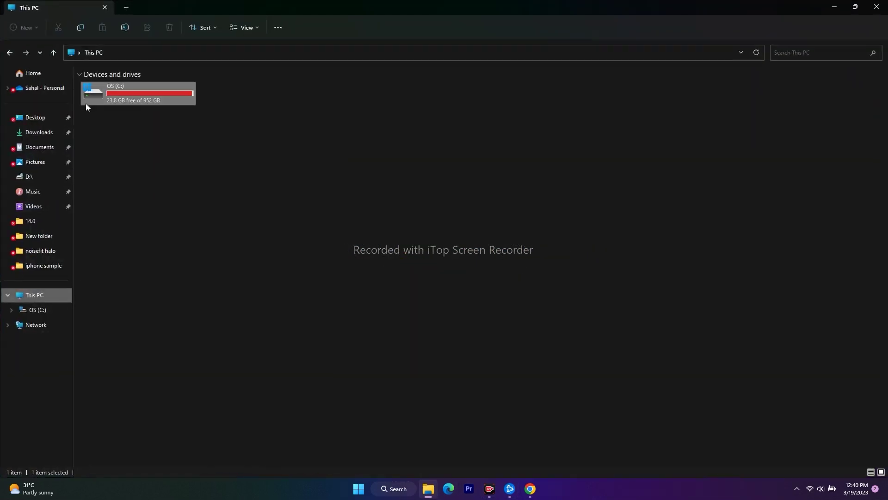
double_click(123, 96)
scroll(125, 273, "down", 1)
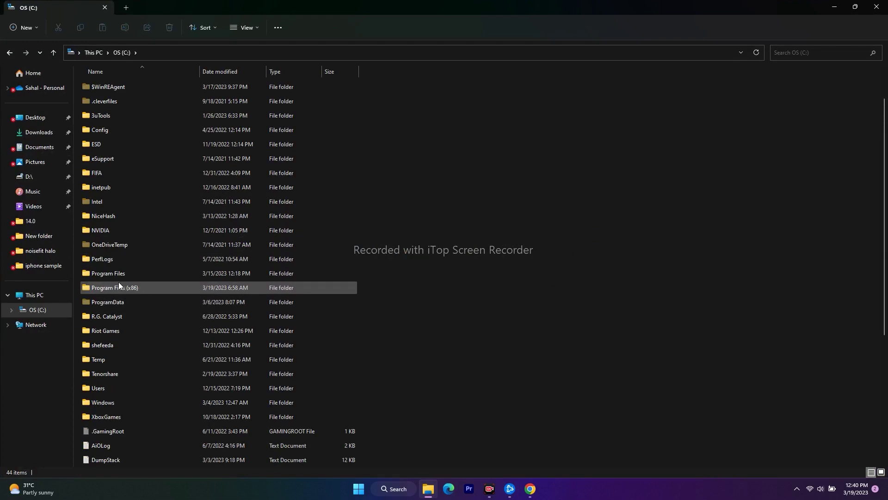
double_click(125, 287)
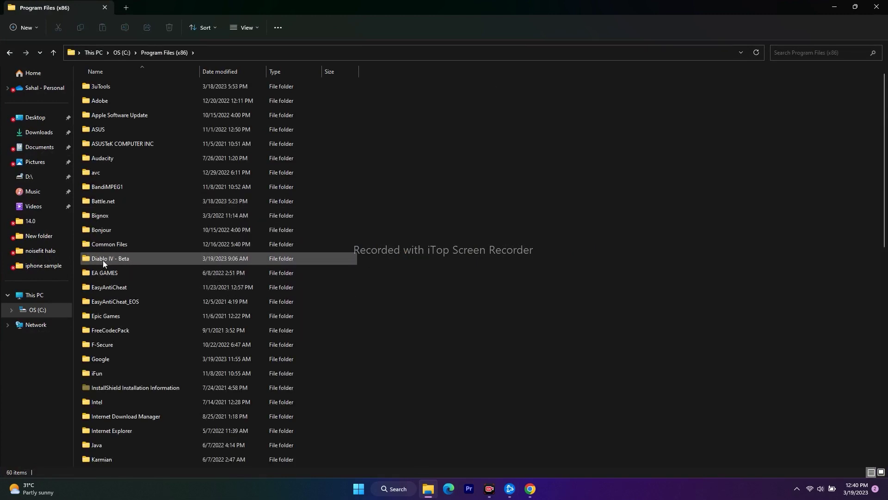
double_click(126, 258)
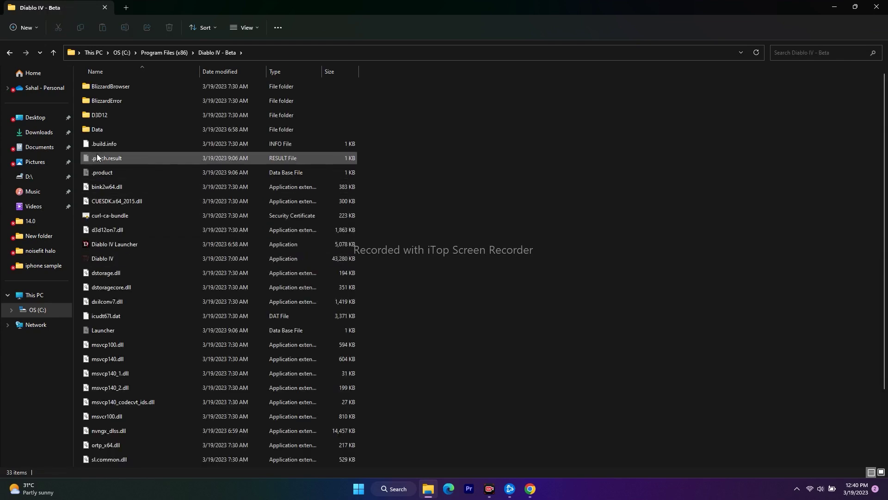
- Set the Diablo IV application to run as an administrator in its compatibility properties and save the change
left_click(107, 261)
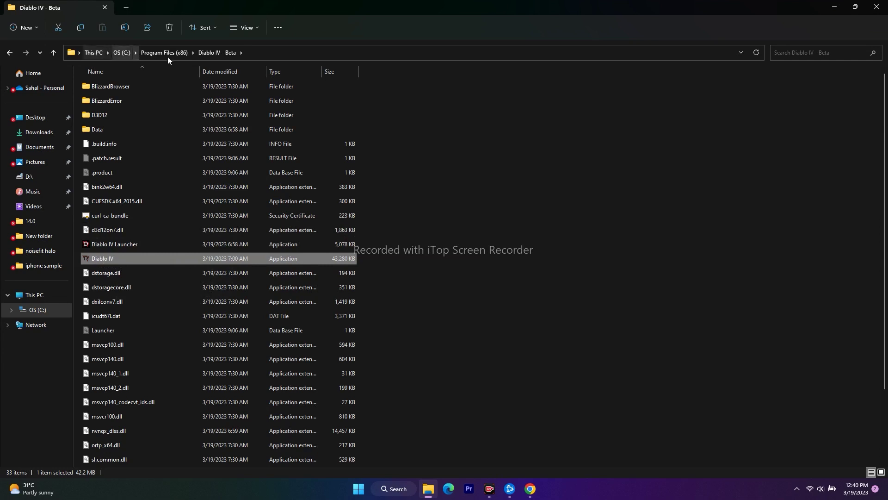
mouse_move(132, 258)
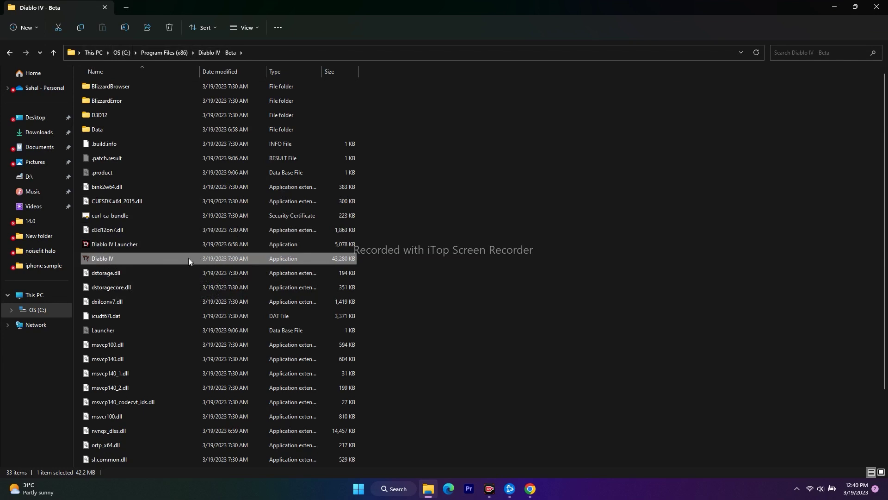
mouse_move(189, 259)
right_click(139, 258)
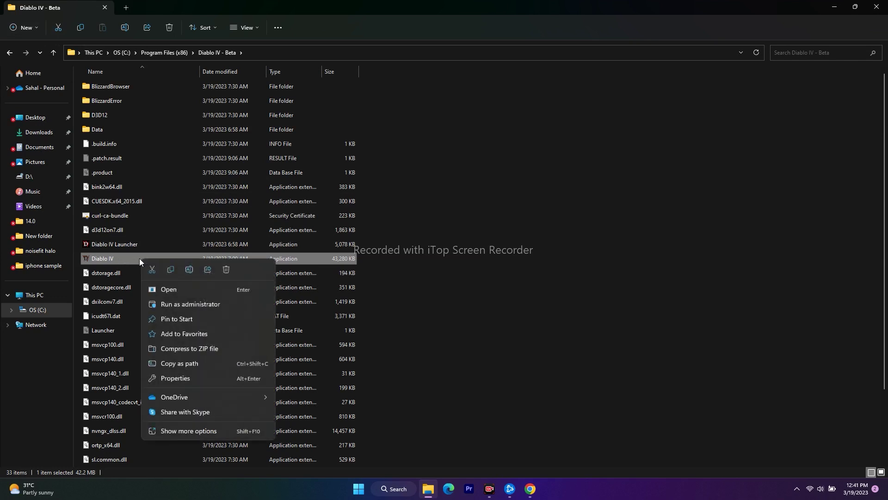
left_click(177, 429)
left_click(199, 426)
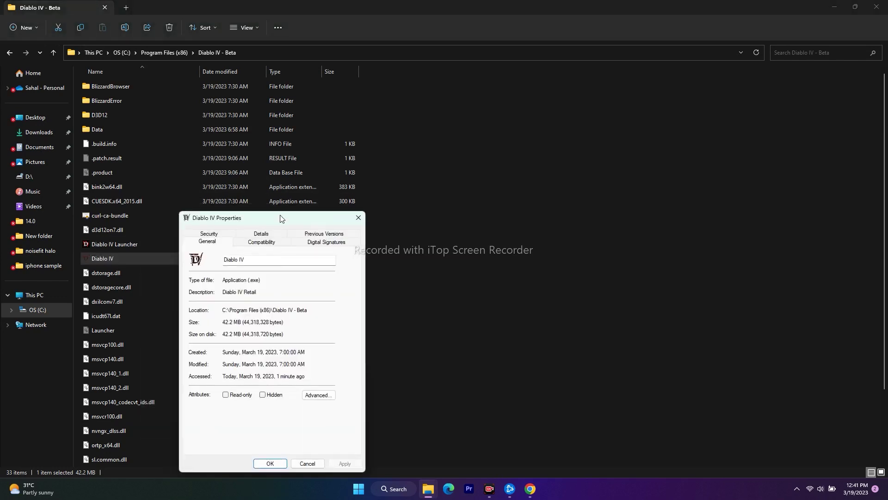
left_click_drag(337, 218, 598, 123)
left_click(522, 145)
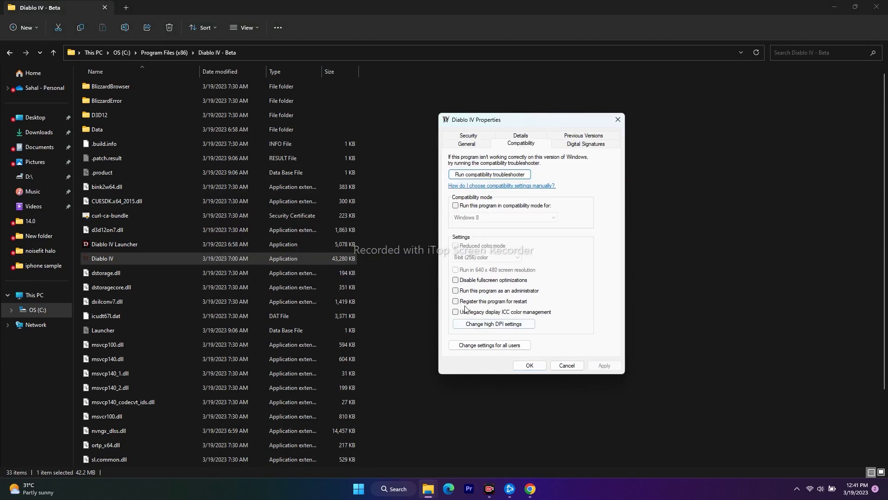
left_click(456, 291)
left_click(604, 366)
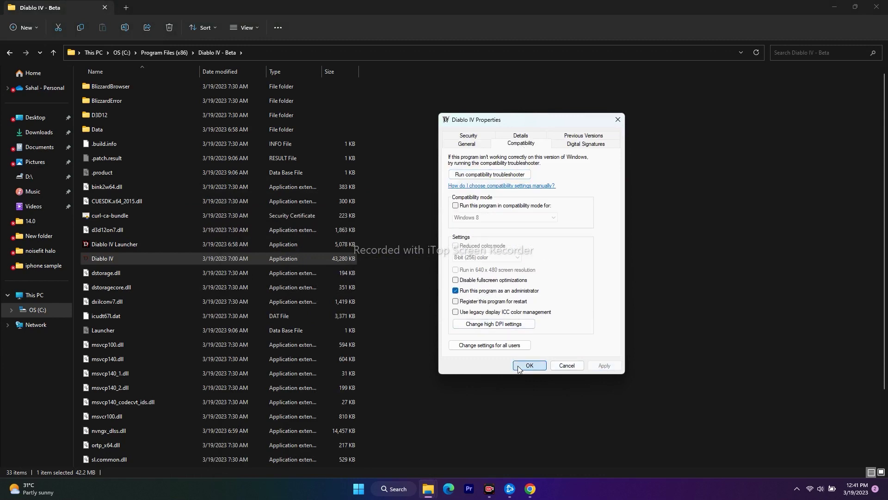
left_click(517, 366)
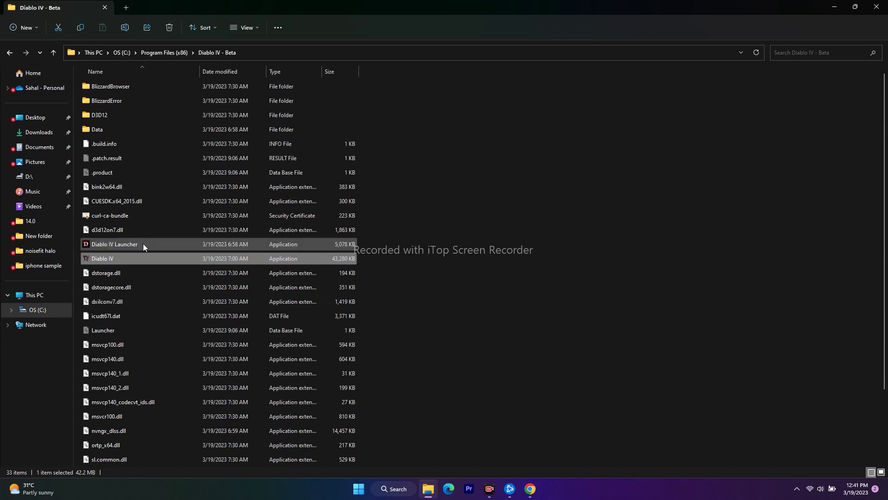
- Turn on compatibility mode for the Diablo IV application, choose Windows 7, and save the properties
right_click(162, 258)
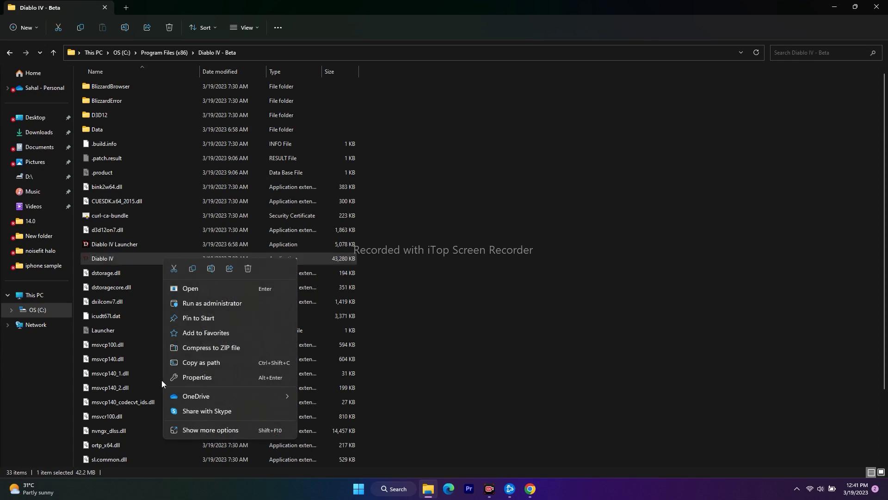
left_click(212, 428)
left_click(250, 418)
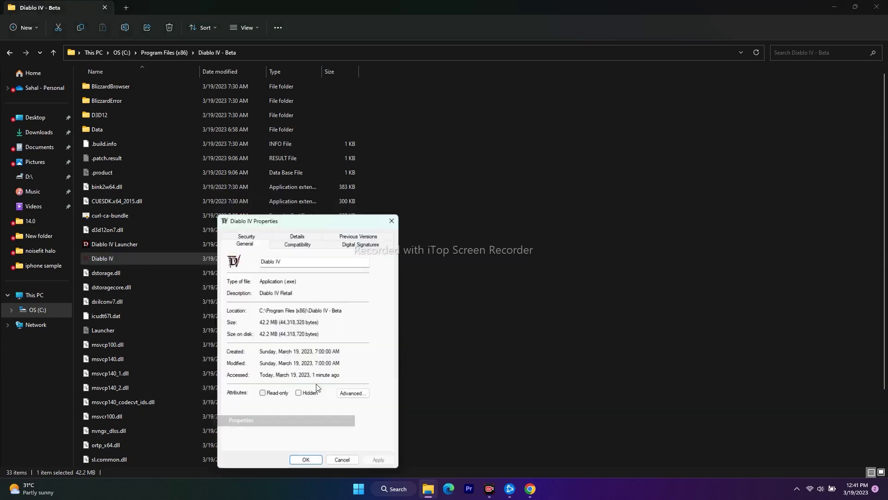
left_click_drag(329, 220, 574, 136)
left_click(556, 159)
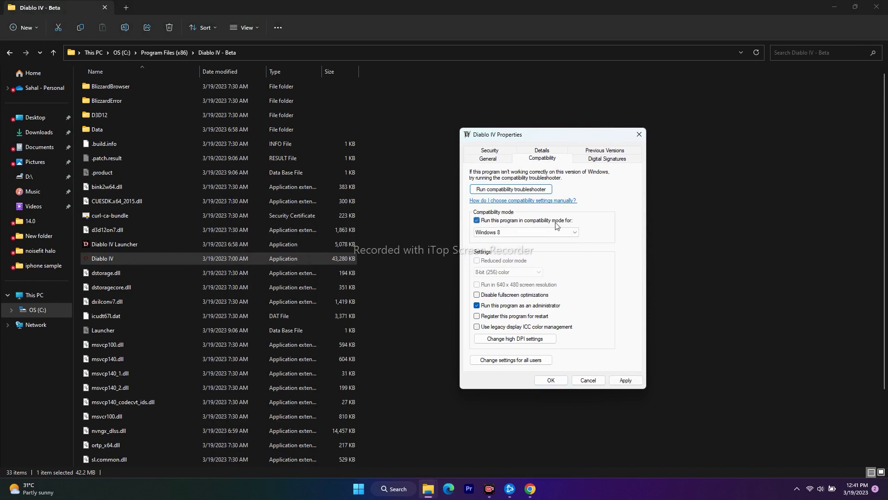
left_click(513, 233)
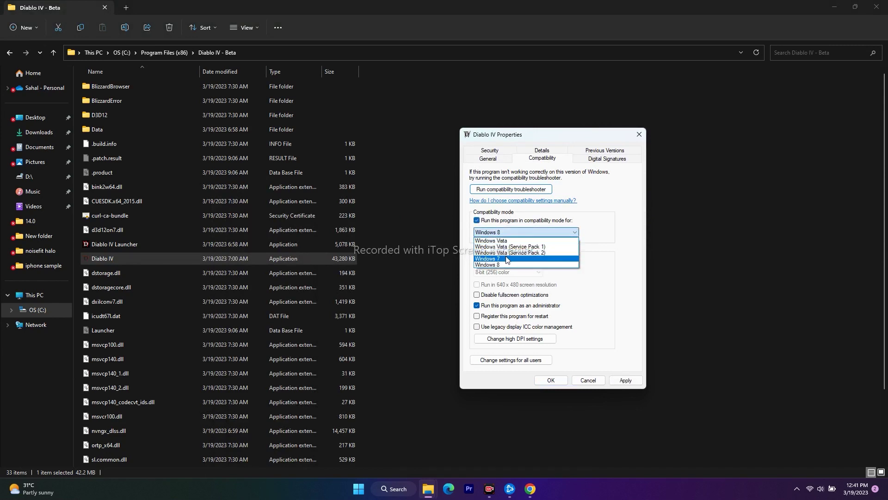
left_click(513, 258)
left_click(626, 381)
left_click(551, 380)
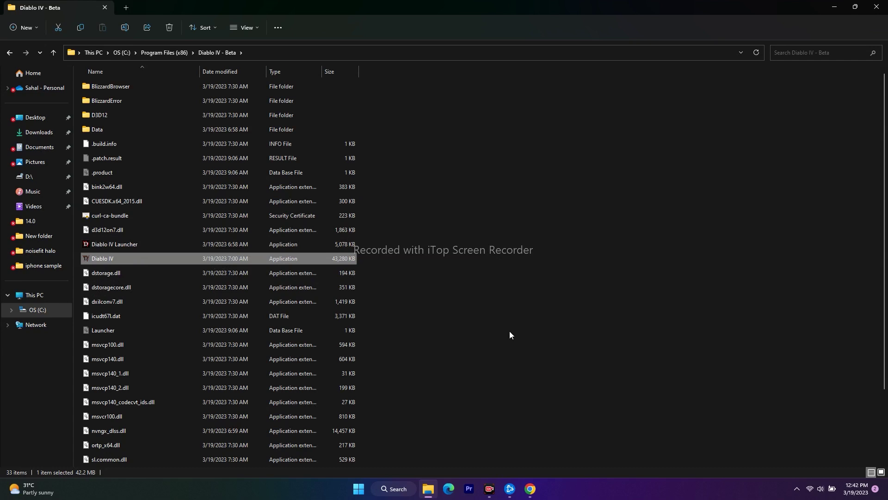
- Turn off compatibility mode for the Diablo IV application and save the properties
right_click(233, 259)
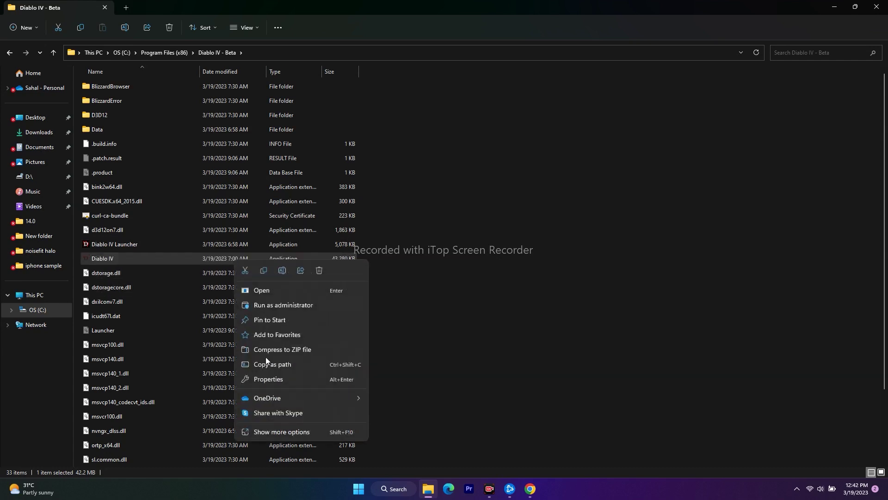
left_click(279, 429)
left_click(309, 422)
left_click_drag(405, 177, 515, 190)
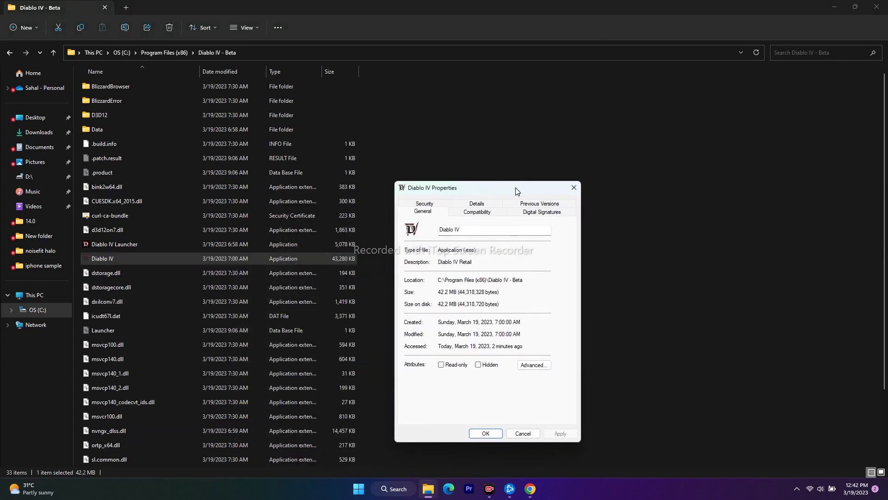
left_click(488, 212)
left_click(411, 274)
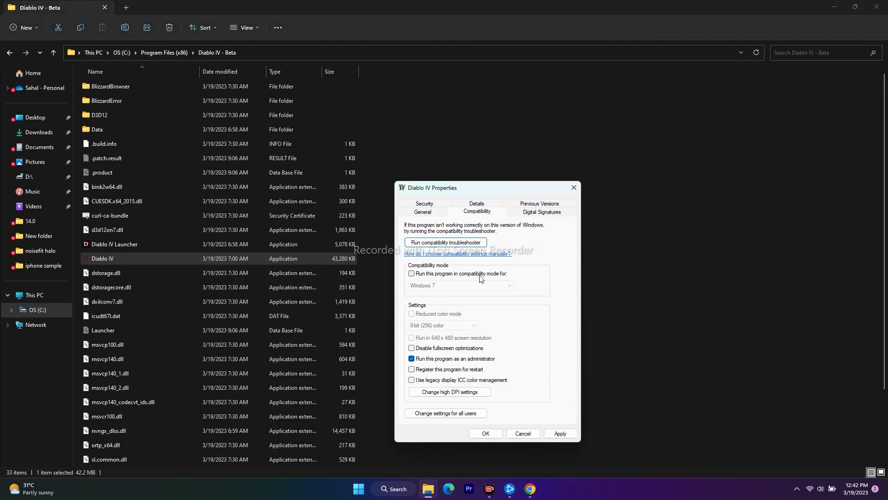
left_click(561, 434)
left_click(485, 434)
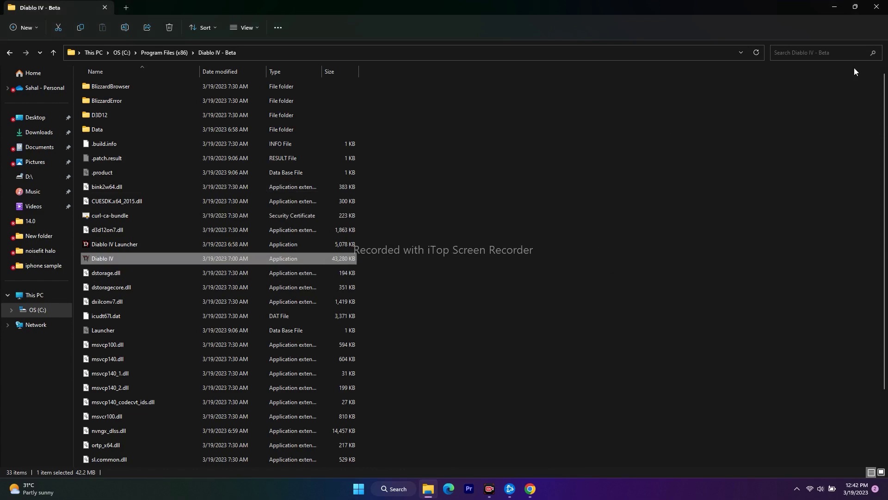
- Close the game's folder window and open Windows Settings from the desktop
left_click(875, 8)
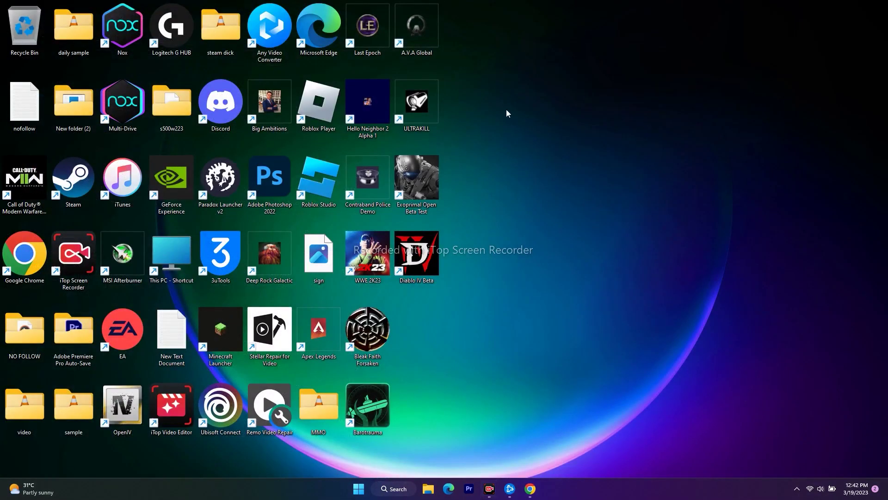
left_click(510, 488)
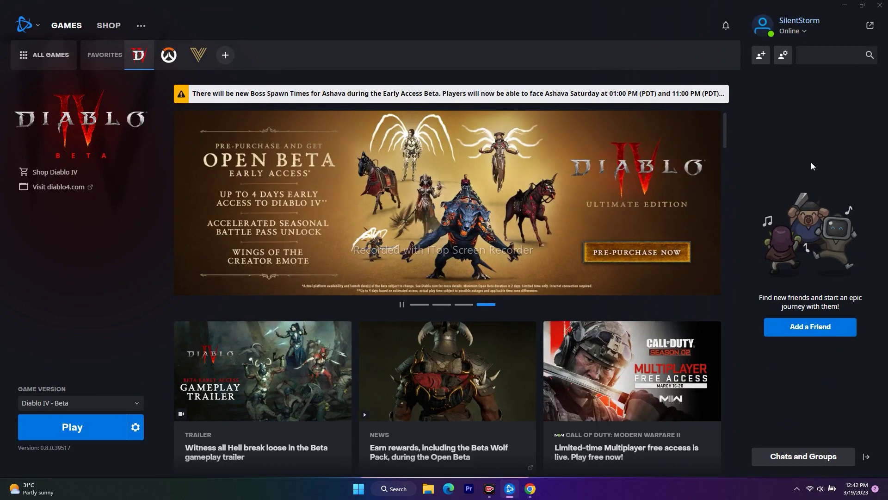
left_click(845, 5)
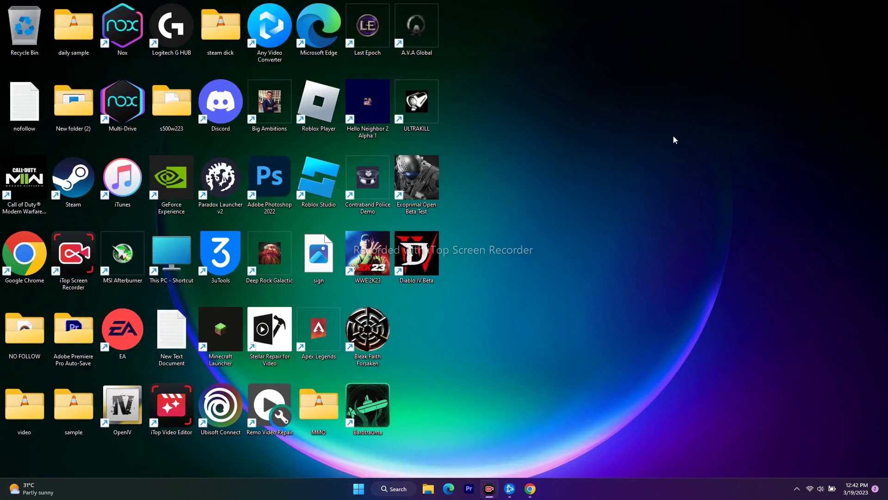
left_click(395, 488)
left_click(299, 291)
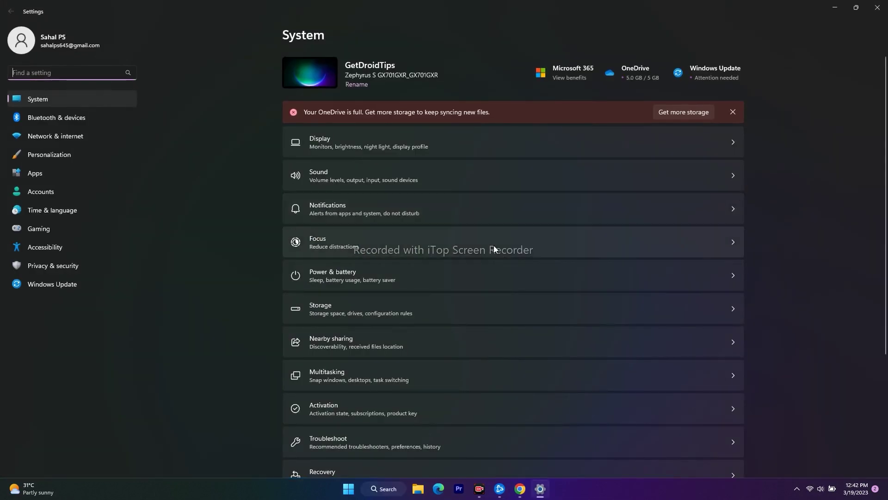
- Open the Language & region settings, view the list of languages available to install, and cancel without adding one
left_click(64, 213)
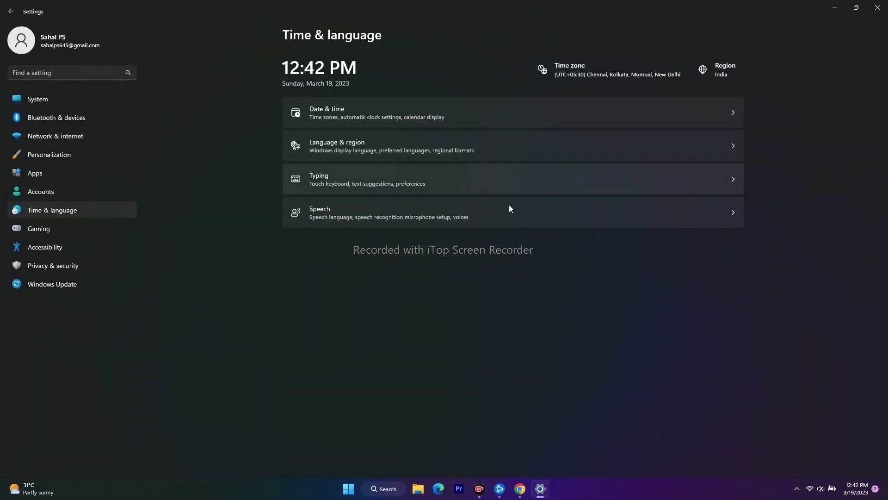
left_click(327, 145)
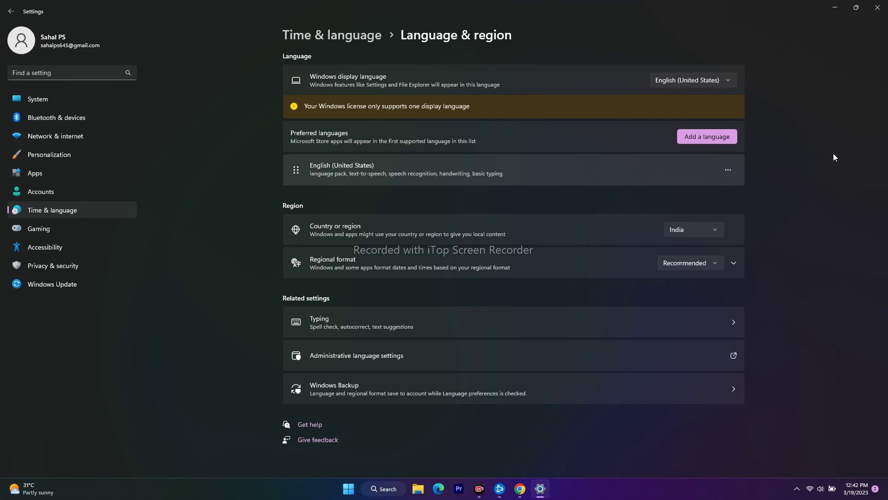
left_click(706, 137)
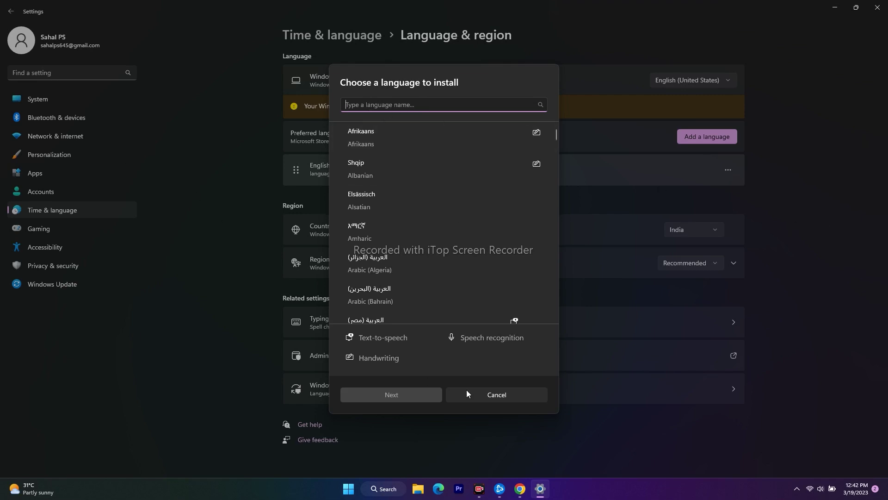
left_click(489, 391)
left_click(10, 14)
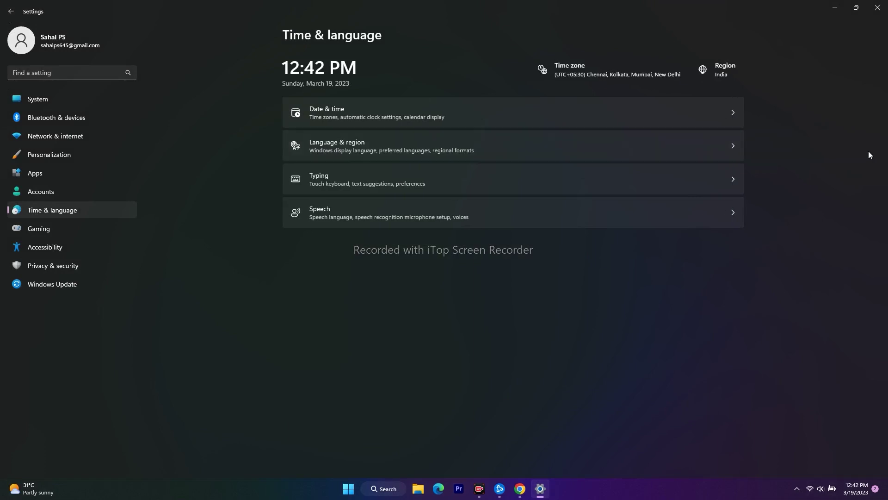
- Review the Date & time settings, return to the Language & region page, and close Settings
left_click(354, 113)
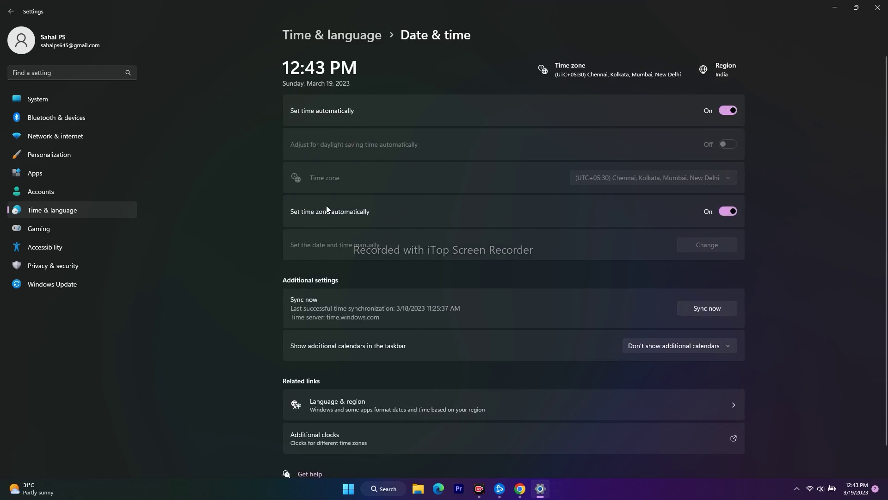
left_click(11, 11)
left_click(375, 154)
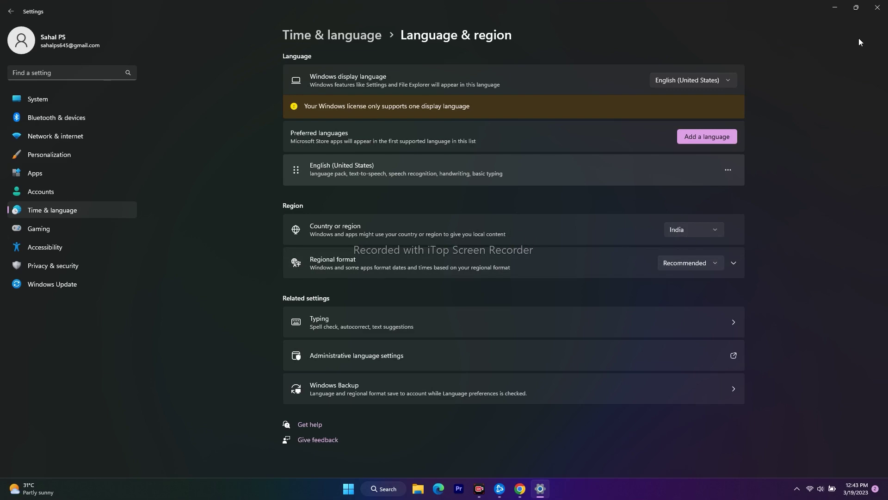
left_click(878, 7)
- View the Diablo IV page in Battle.net, check the Documents folder in File Explorer for the game's folder, and close the folder window
left_click(509, 488)
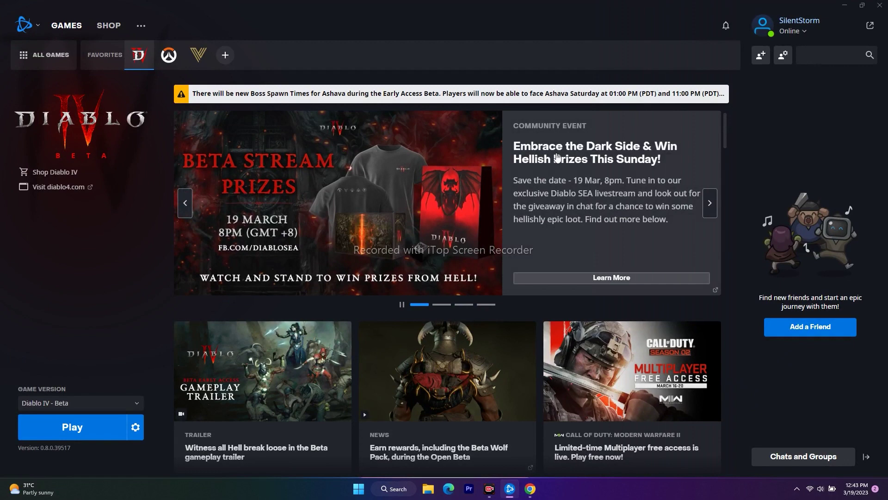
left_click(846, 7)
left_click(429, 489)
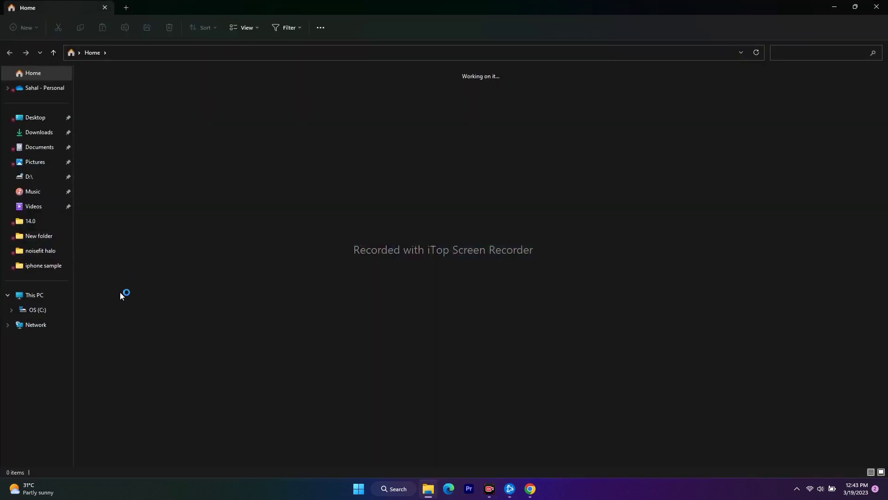
left_click(42, 147)
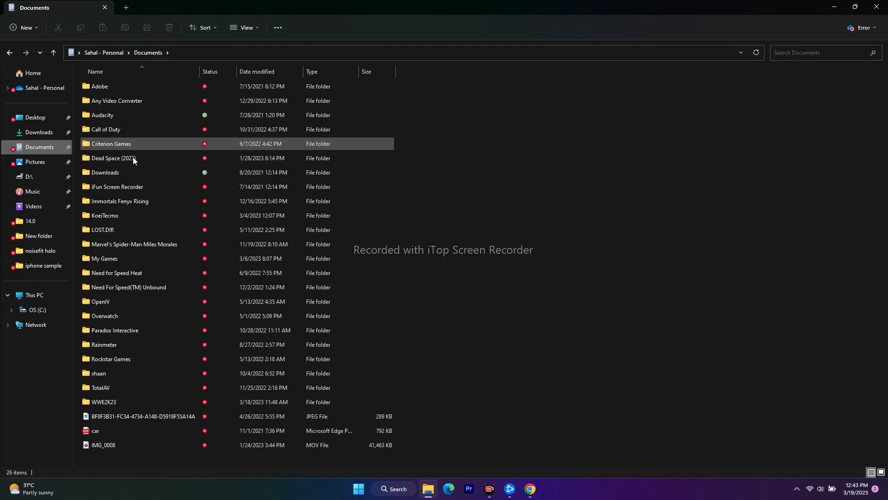
mouse_move(121, 159)
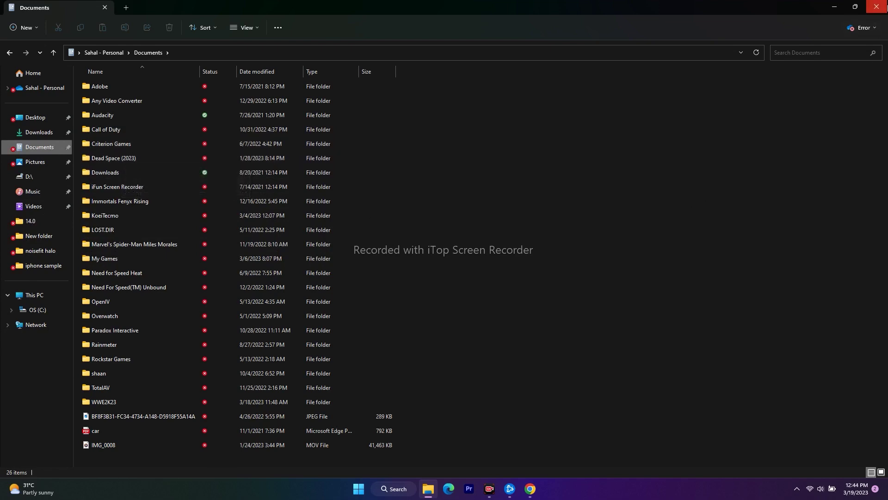
left_click(877, 7)
- Open the Windows Defender Firewall allowed apps list from Control Panel and look for Diablo IV in it
left_click(510, 489)
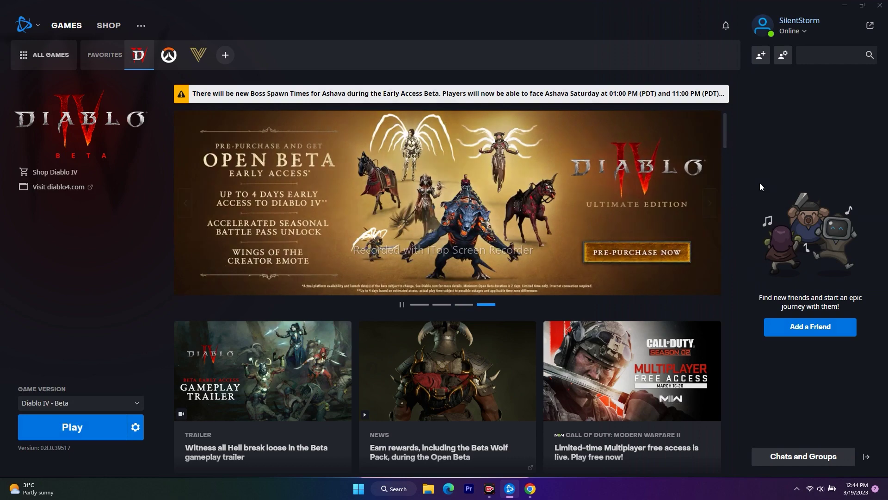
left_click(845, 5)
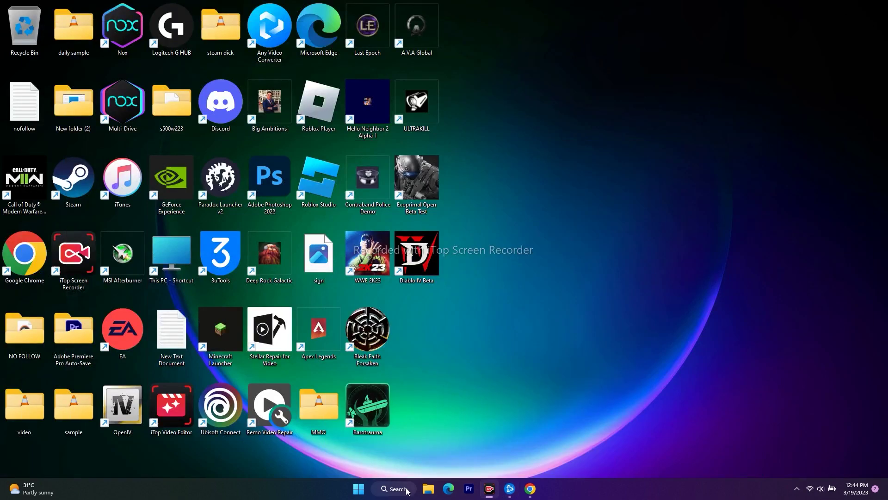
left_click(396, 488)
left_click(334, 268)
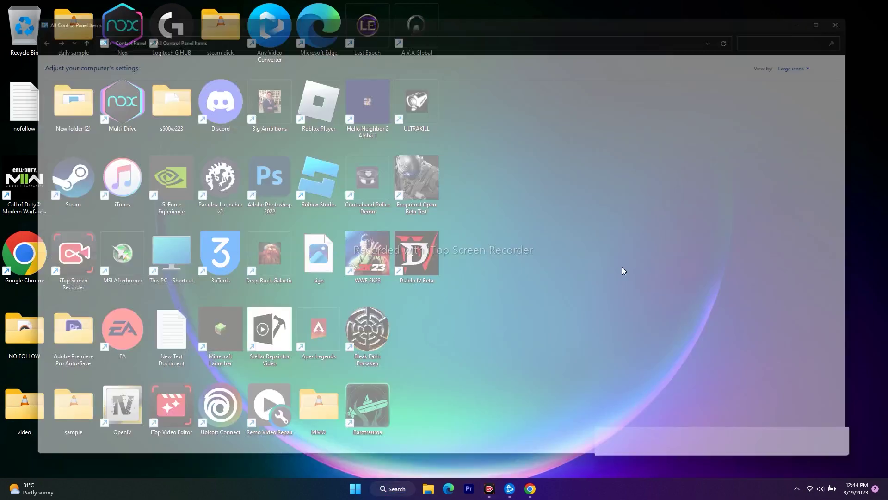
left_click(51, 262)
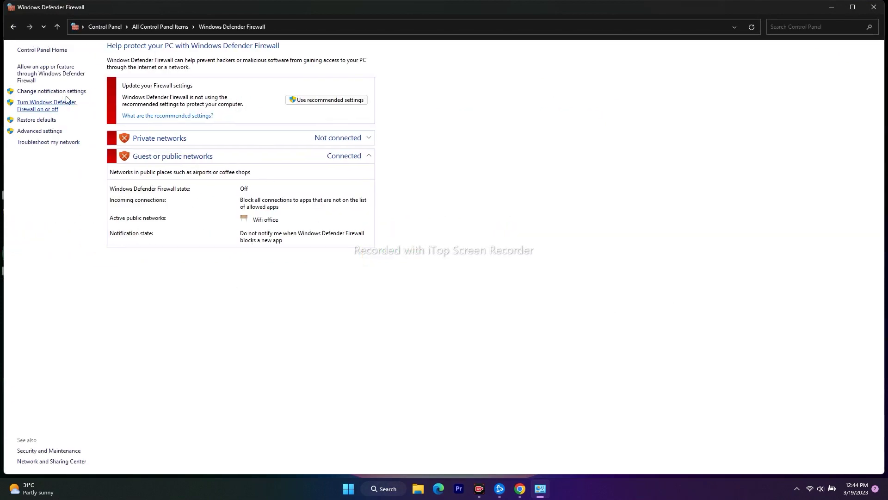
left_click(42, 73)
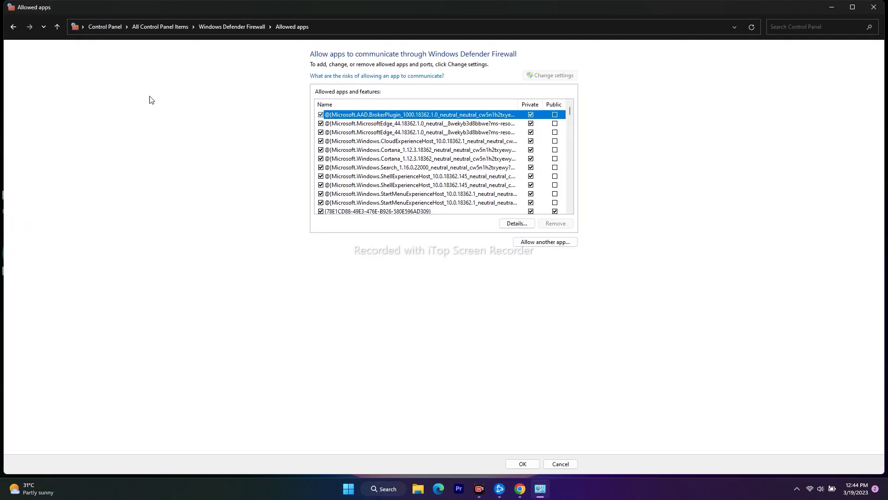
scroll(376, 160, "down", 8)
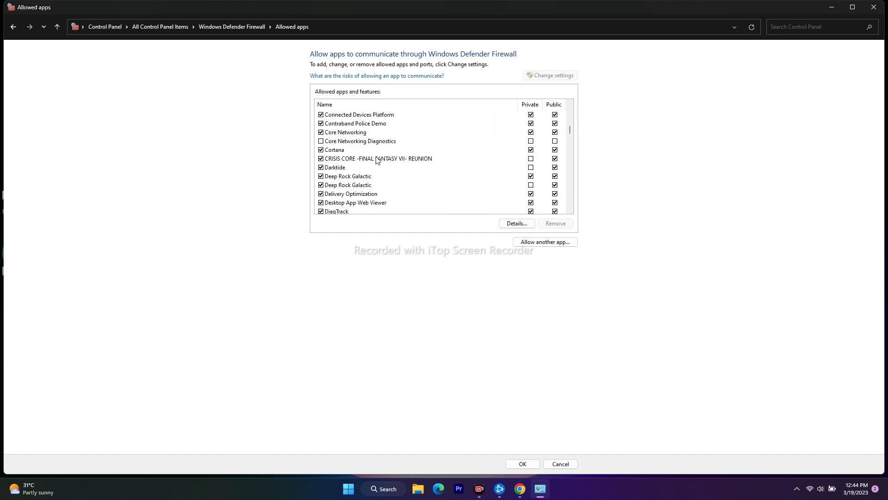
scroll(371, 161, "down", 1)
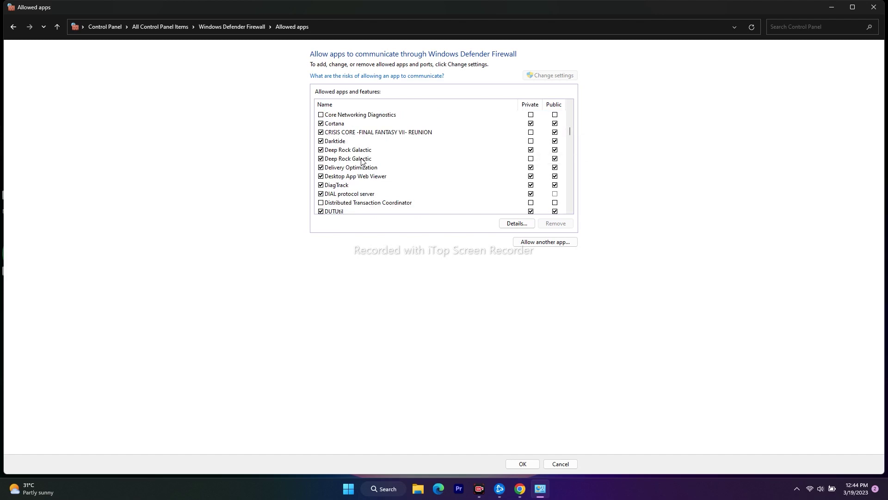
scroll(362, 161, "down", 1)
scroll(362, 161, "up", 1)
- Choose the Diablo IV application from C:\Program Files (x86)\Diablo IV - Beta as another app to allow through the firewall
left_click(546, 242)
left_click(512, 289)
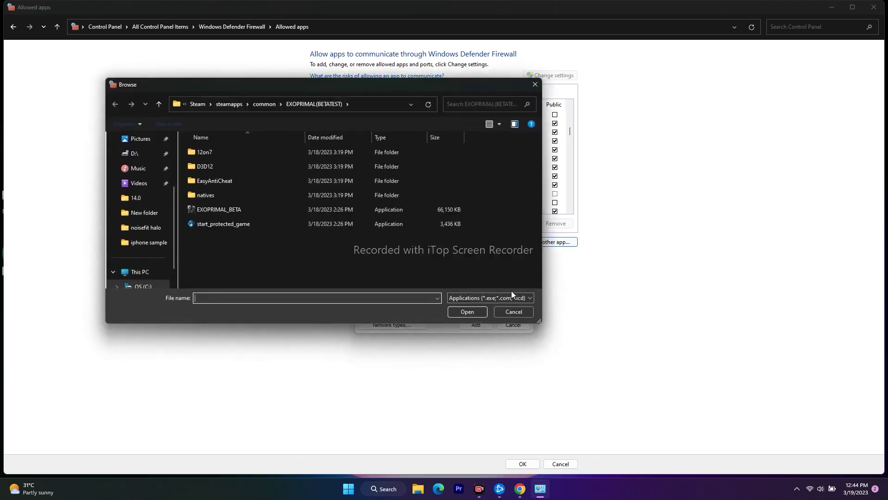
left_click(157, 270)
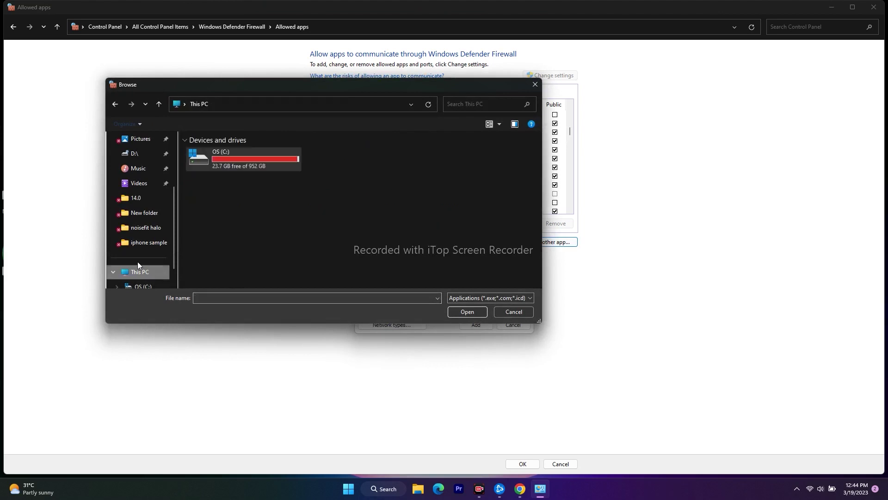
double_click(224, 158)
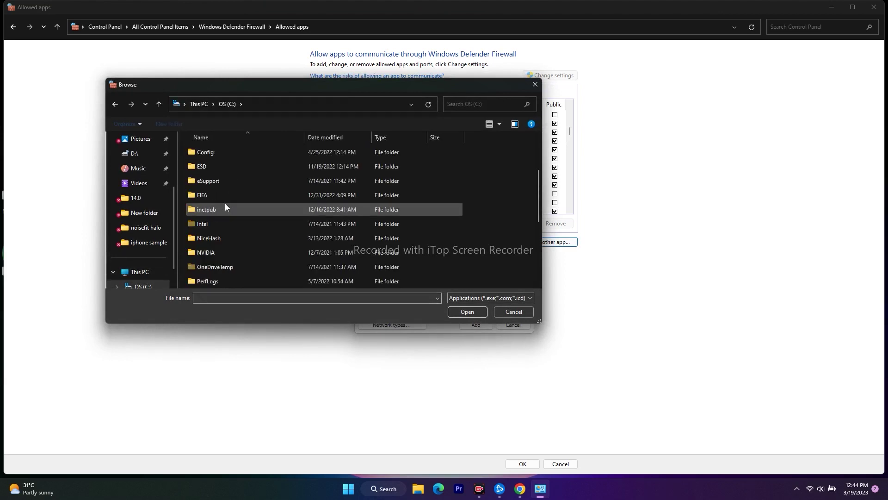
scroll(234, 221, "down", 2)
scroll(240, 194, "down", 3)
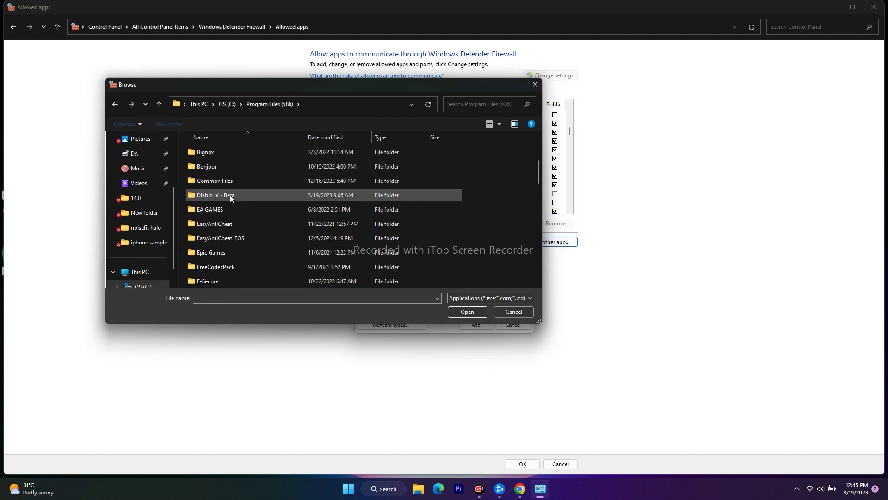
double_click(234, 195)
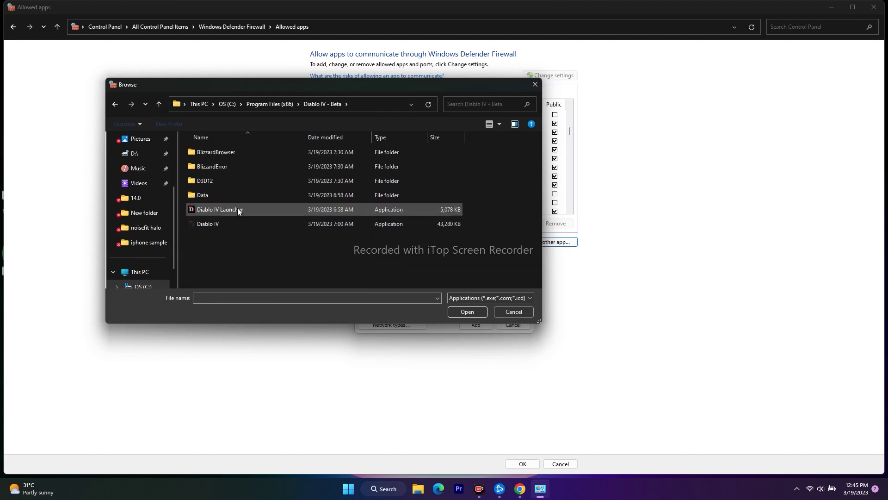
left_click(232, 224)
left_click(467, 312)
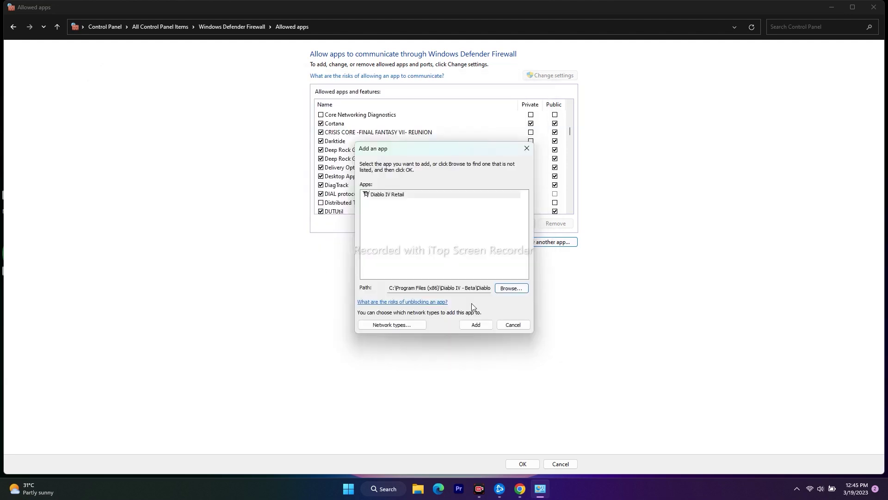
- Add Diablo IV Retail to the allowed apps, permit it on private networks, and close the firewall window
left_click(471, 328)
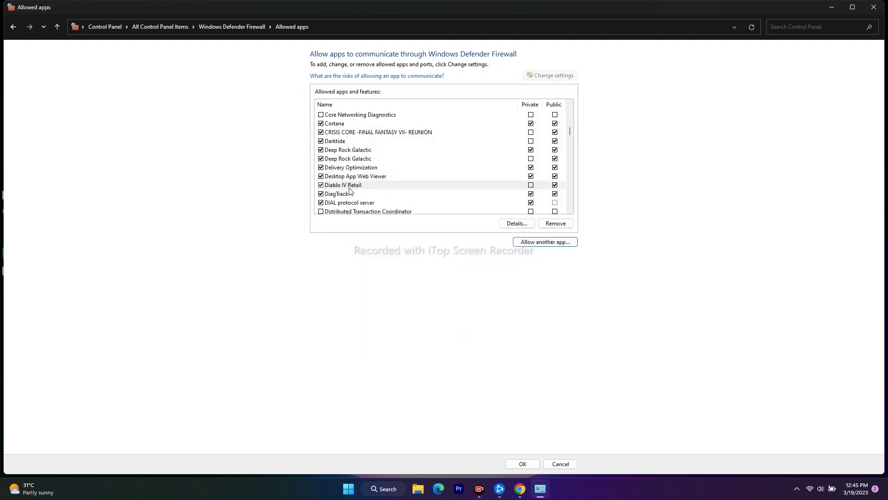
left_click(530, 184)
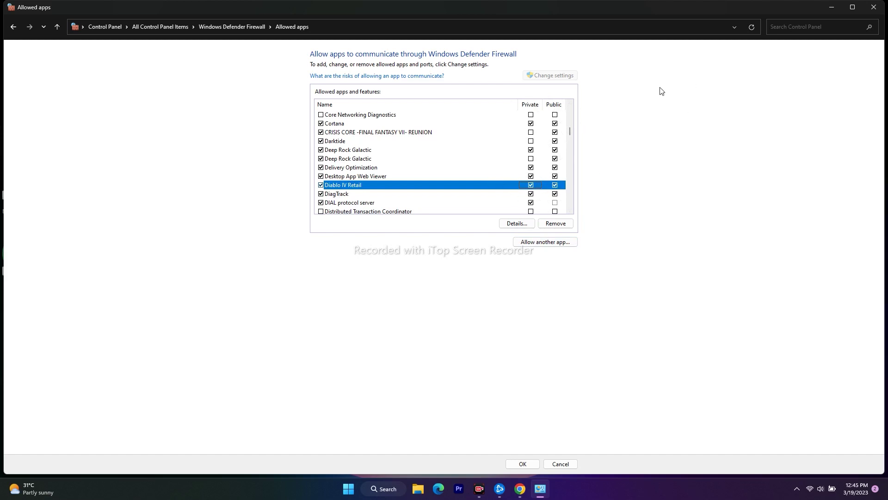
left_click(865, 11)
- Minimise Battle.net, open System Configuration to view its list of services, and close it without changes
left_click(510, 489)
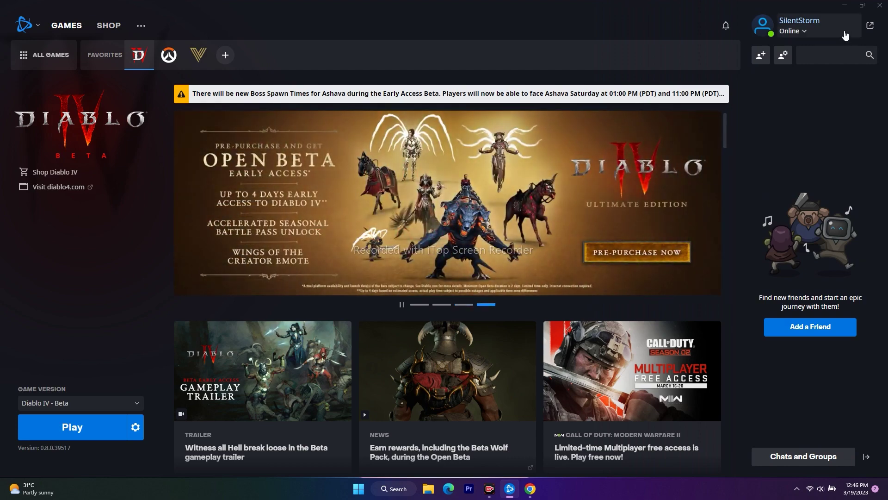
left_click(844, 5)
left_click(394, 489)
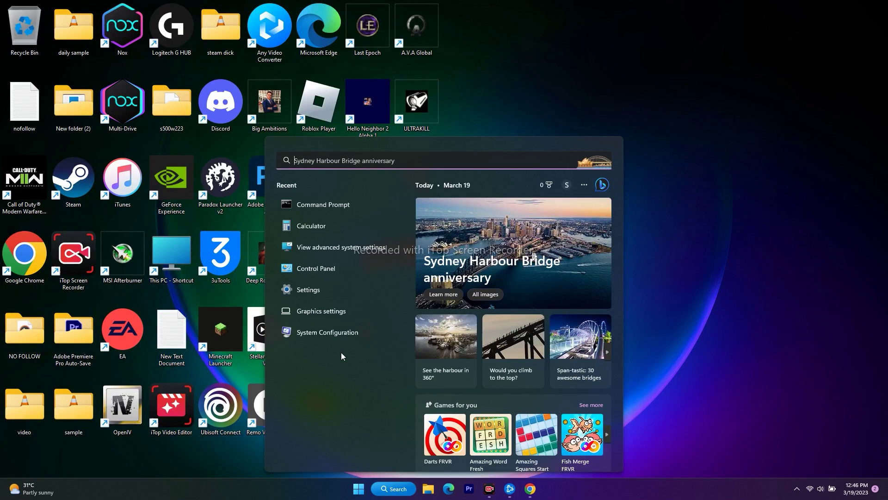
left_click(332, 332)
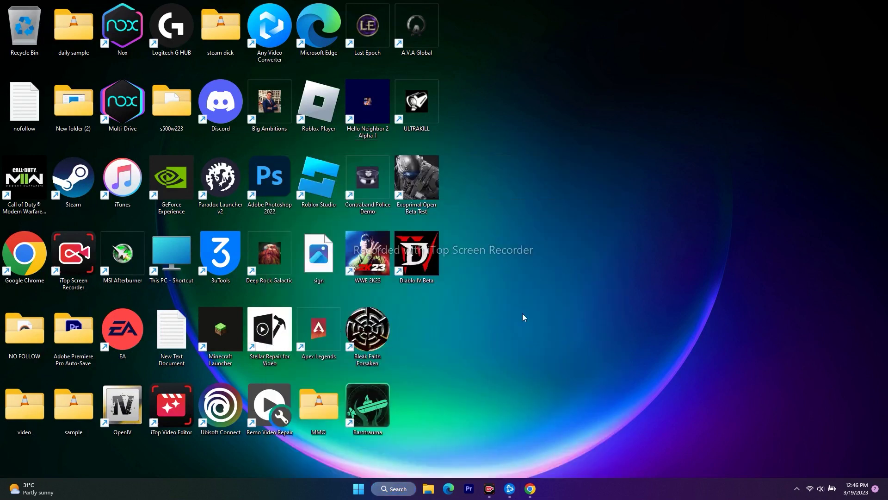
left_click(373, 173)
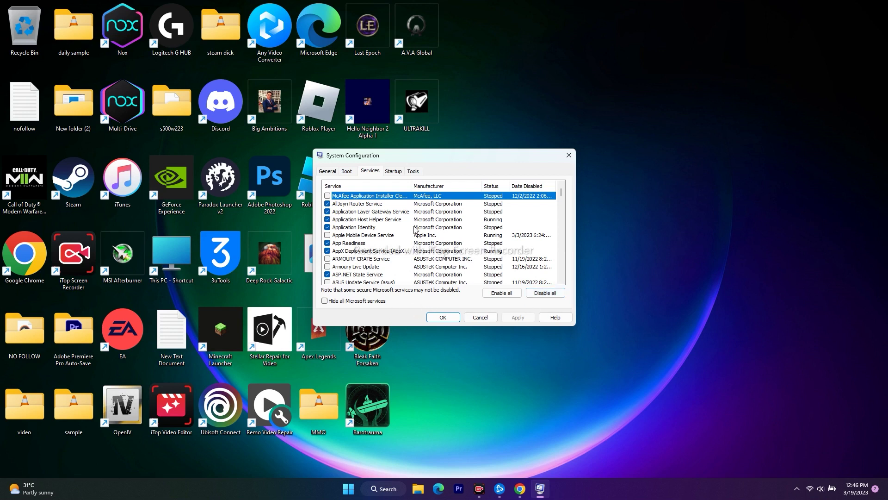
left_click(572, 159)
- Switch from Battle.net to Chrome and view the NVIDIA GeForce Drivers page and the AMD Drivers and Support page
left_click(509, 488)
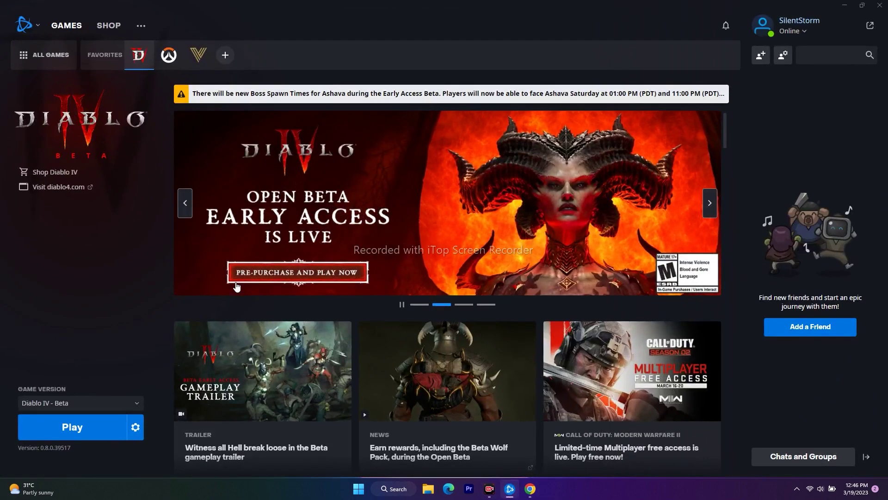
left_click(845, 6)
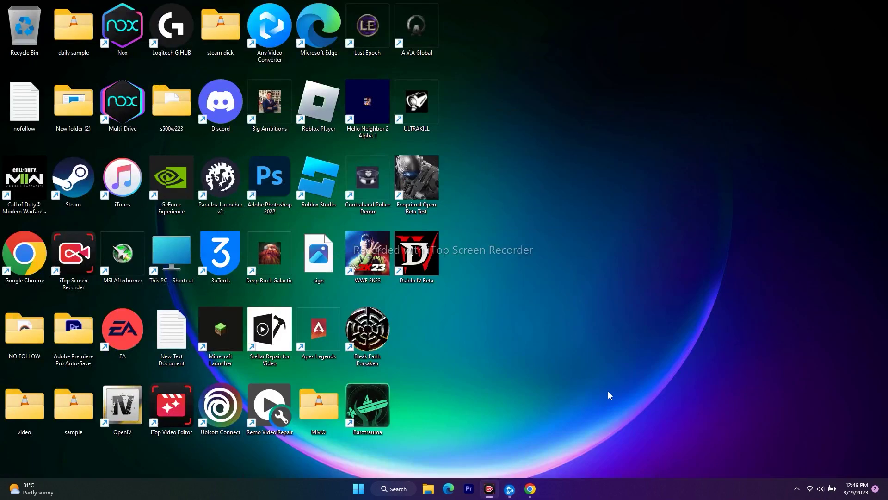
left_click(530, 488)
left_click(170, 6)
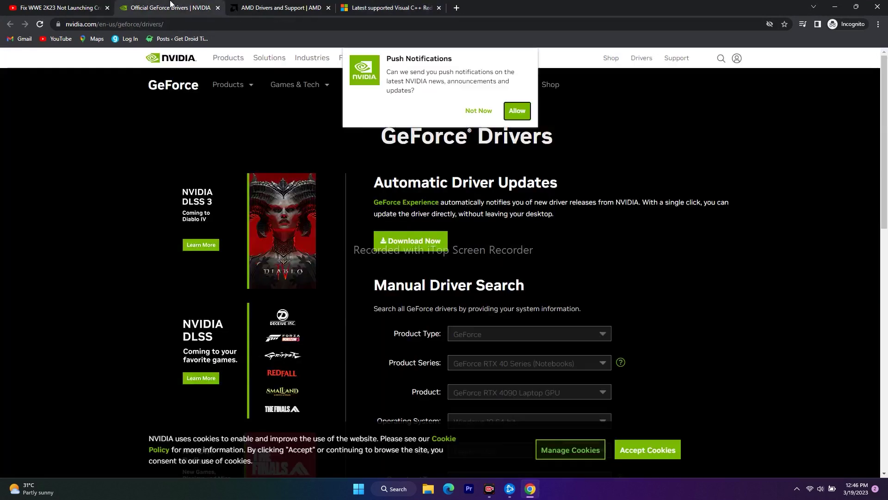
key("ctrl+Tab")
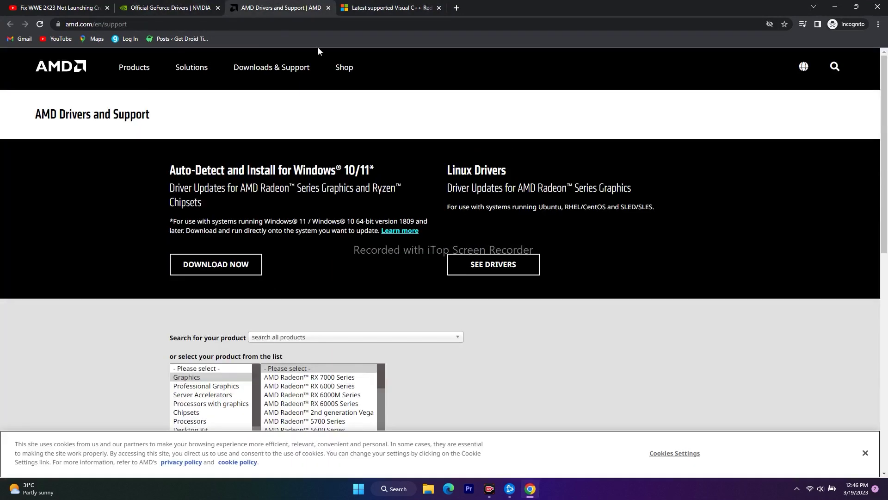
- Return to the GeForce Drivers page and examine its Manual Driver Search form
left_click(167, 6)
scroll(765, 228, "down", 2)
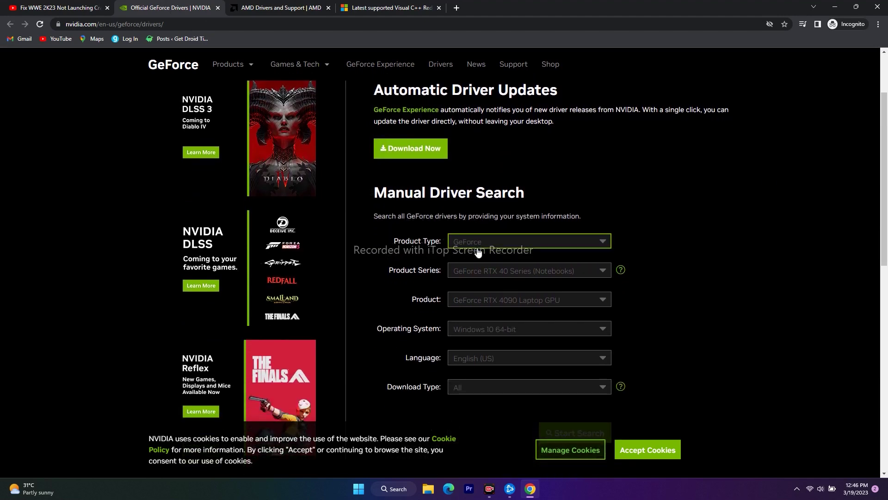
scroll(731, 273, "down", 1)
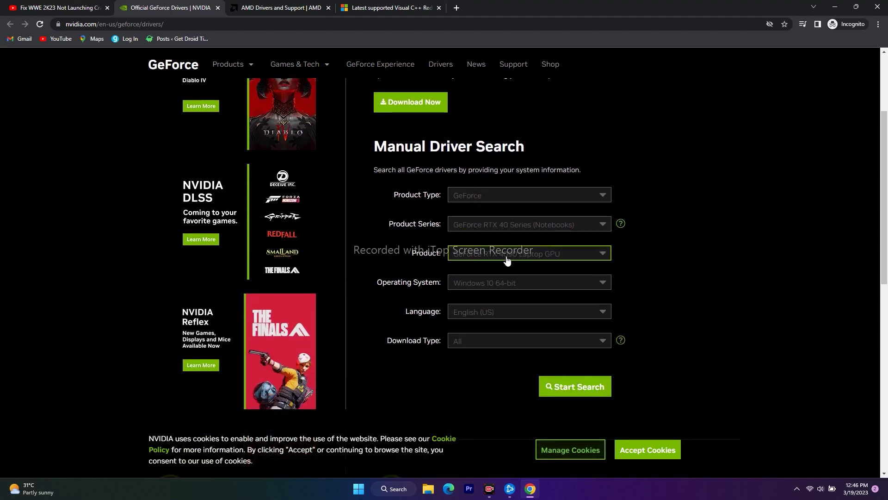
- Set the manual driver search's operating system to Windows 11, run the search, and check the newest GeForce Game Ready Driver's version and release date
left_click(481, 286)
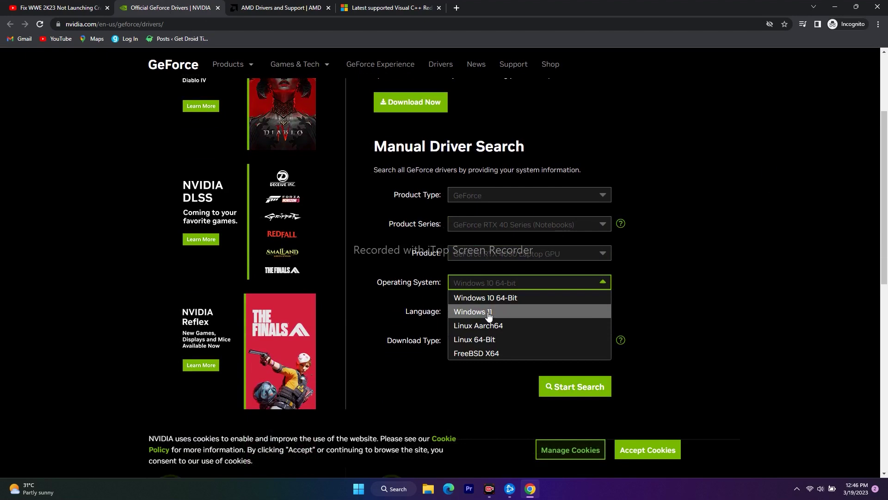
left_click(485, 311)
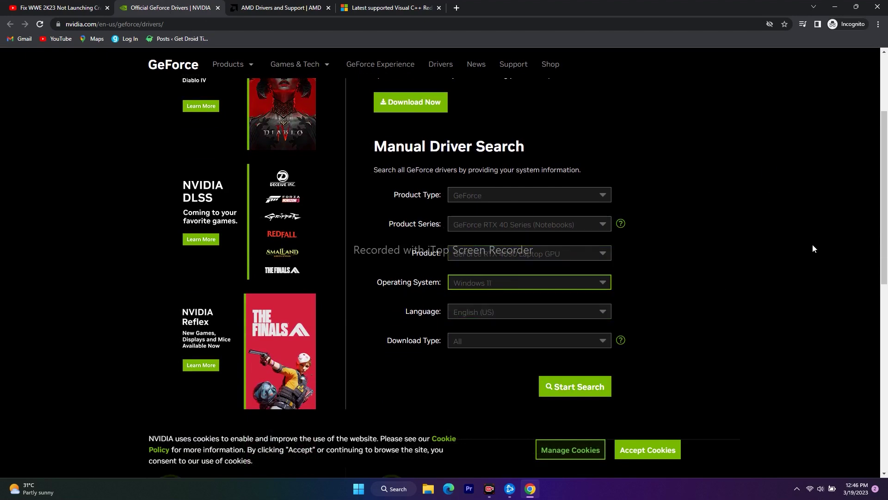
scroll(796, 239, "down", 2)
left_click(576, 294)
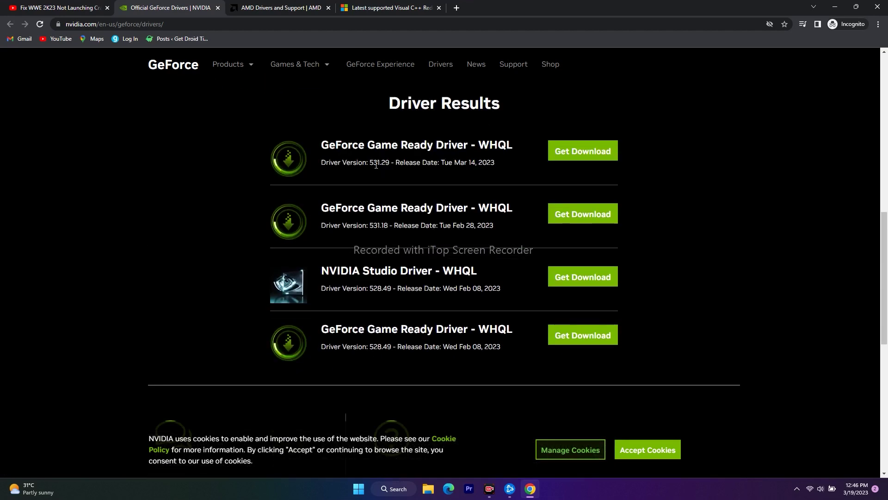
left_click_drag(371, 163, 531, 158)
left_click(721, 194)
- On the AMD Drivers and Support page, choose Radeon RX 6000 Series, RX 6800 Series and RX 6800 under Graphics, and submit the selection
left_click(278, 8)
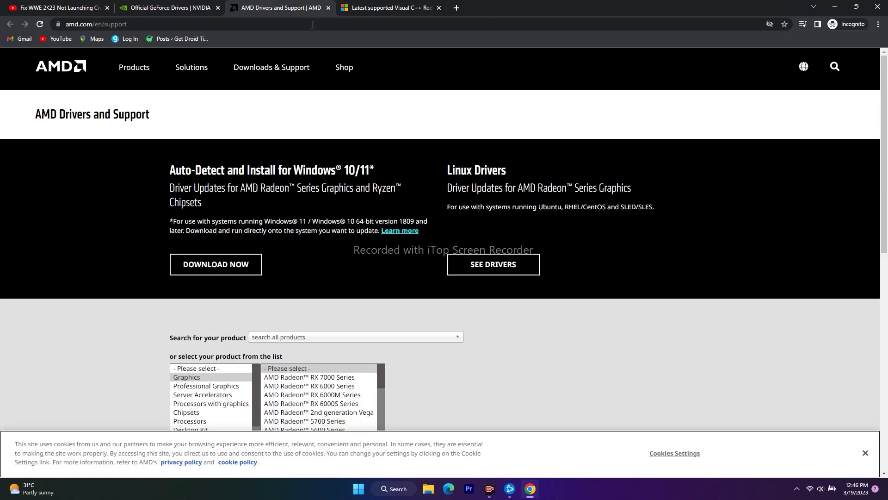
scroll(203, 250, "down", 3)
left_click(309, 247)
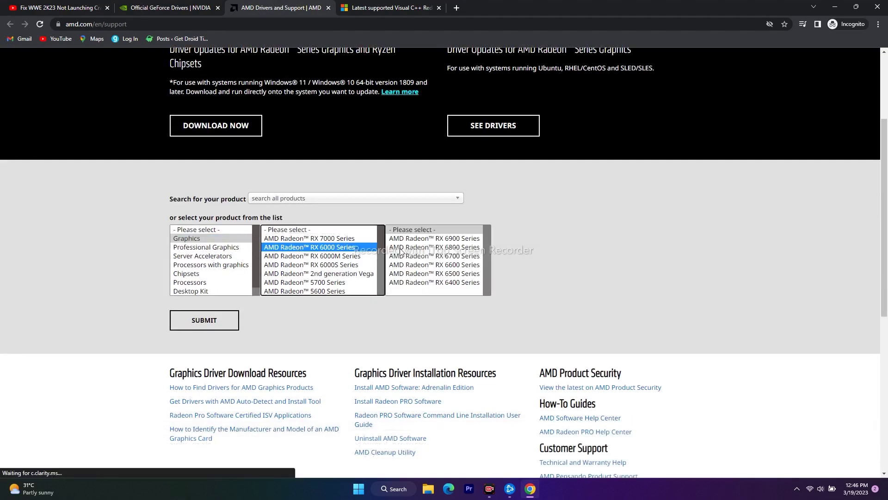
left_click(434, 247)
left_click(509, 247)
left_click(222, 317)
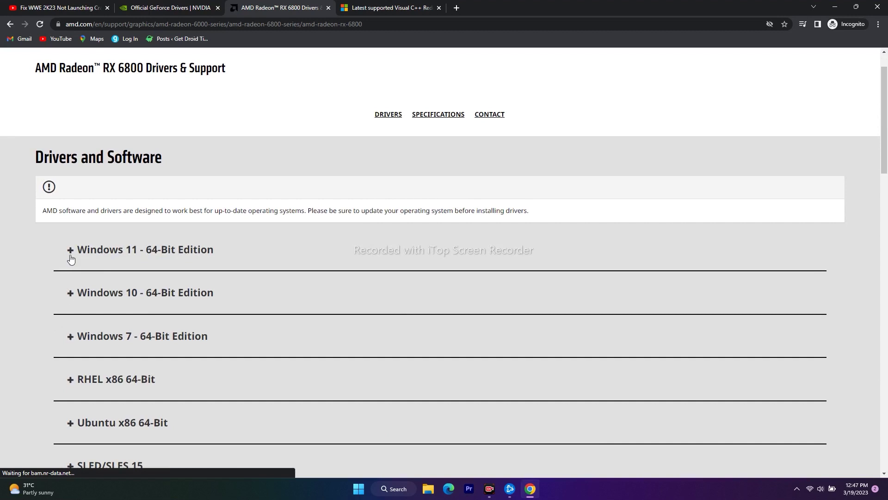
- Expand and collapse the Windows 11, Windows 10 and Windows 7 64-bit driver sections in turn to view their available downloads
left_click(70, 253)
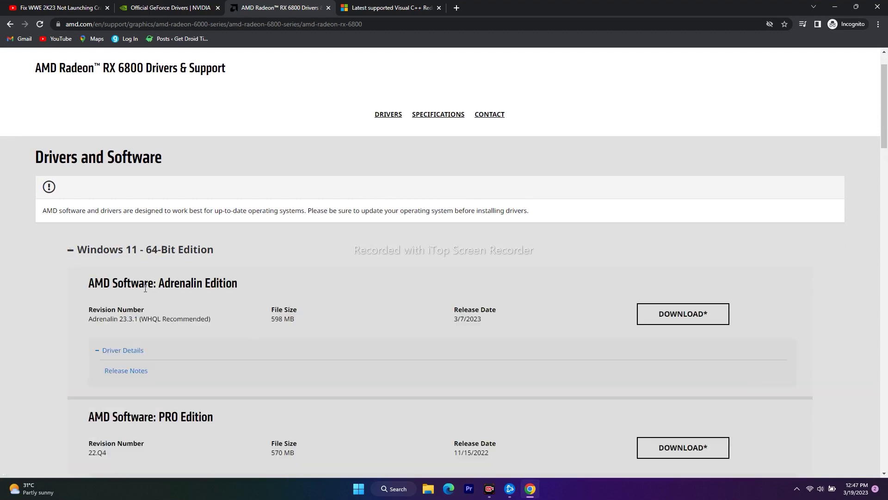
left_click(70, 250)
left_click(71, 294)
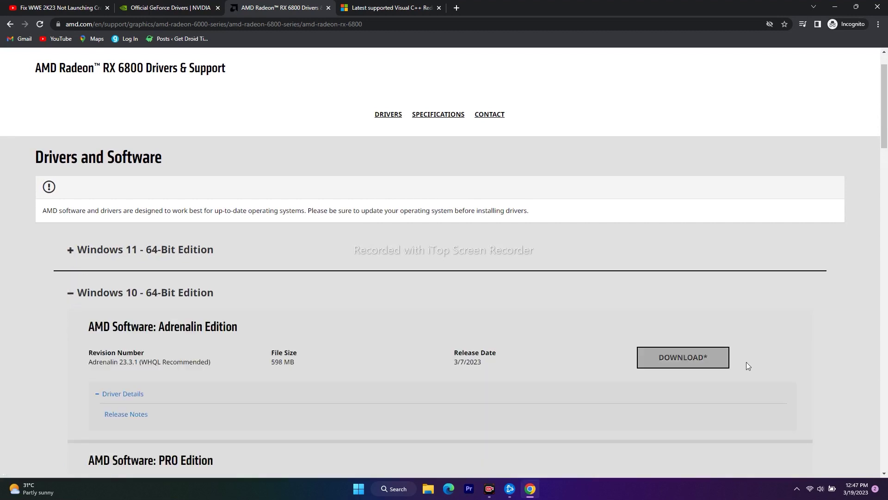
left_click(69, 298)
left_click(72, 340)
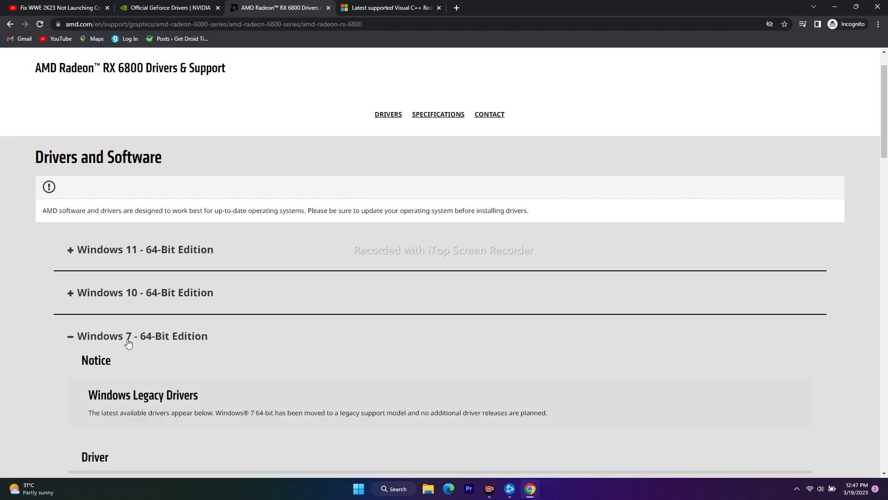
left_click(72, 341)
scroll(322, 212, "up", 1)
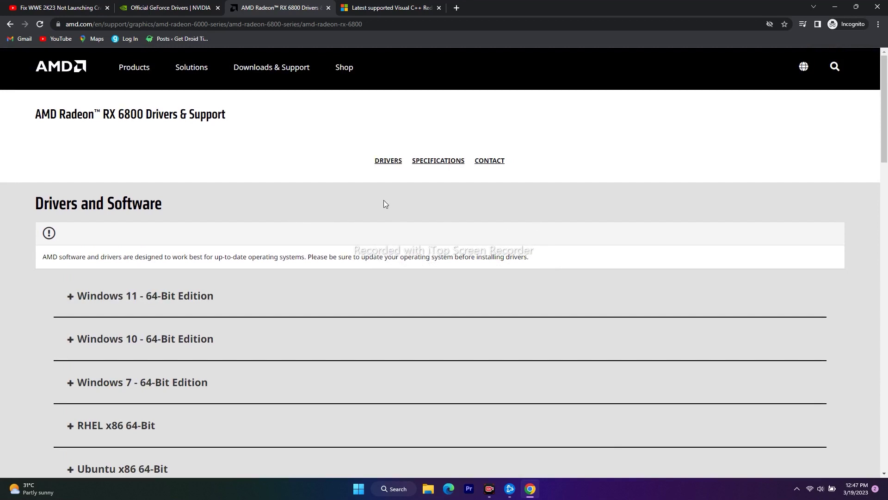
- Minimise Chrome, bring up the Diablo IV page in Battle.net, and minimise it to return to the desktop
left_click(834, 12)
left_click(510, 489)
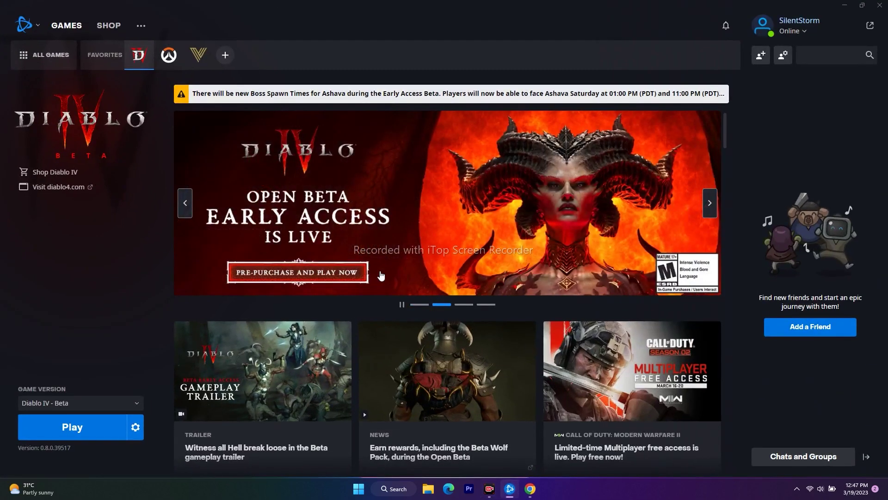
left_click(845, 5)
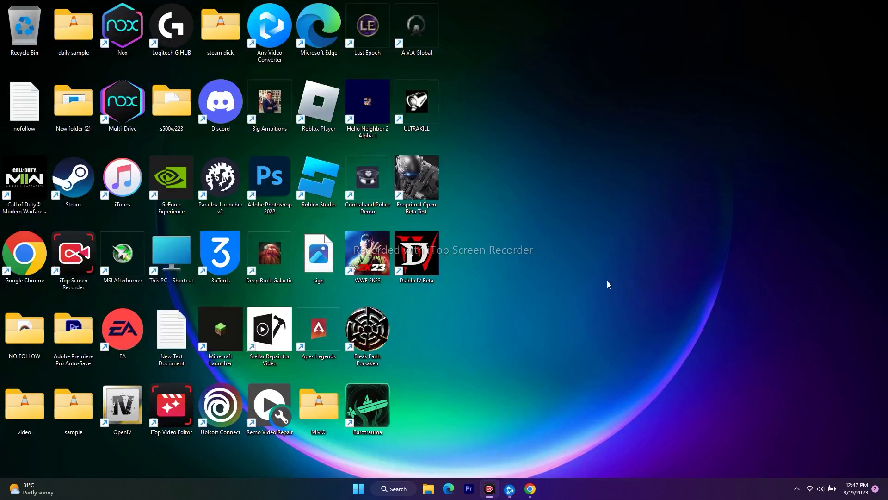
- Switch to Chrome, view the Visual C++ Redistributable download links for ARM64, X86 and X64, and minimise the browser
left_click(530, 495)
left_click(394, 5)
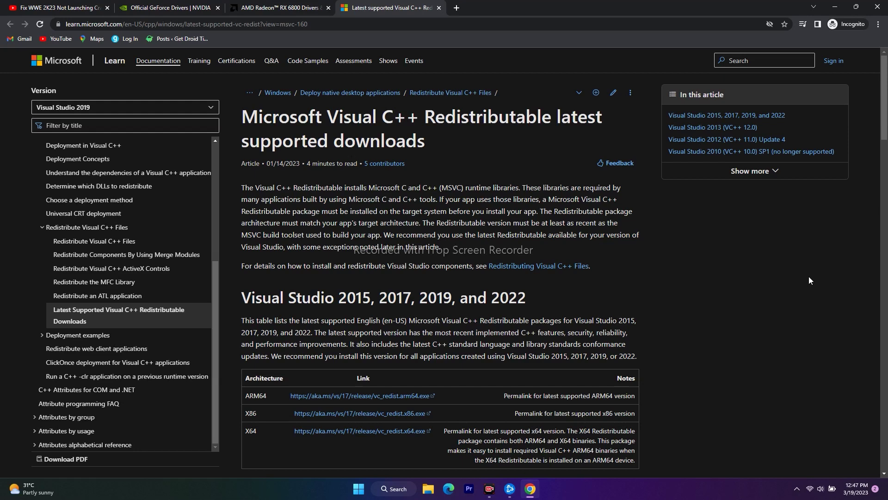
scroll(746, 263, "down", 2)
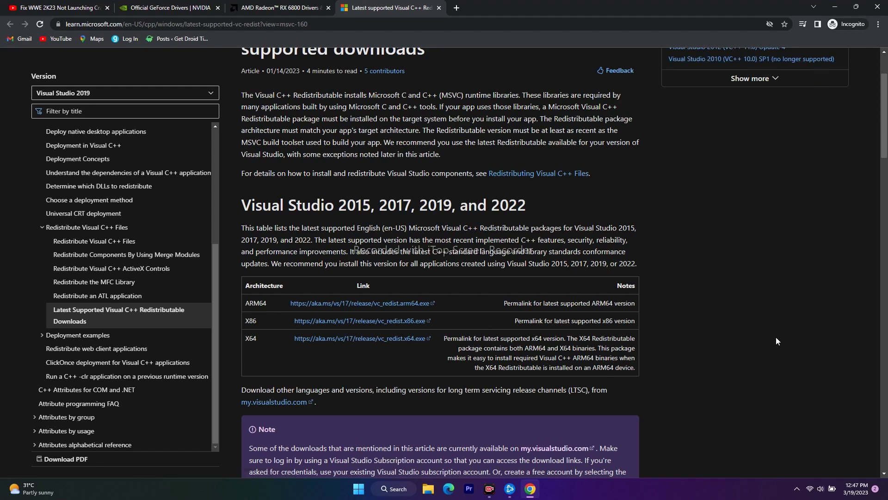
left_click(838, 8)
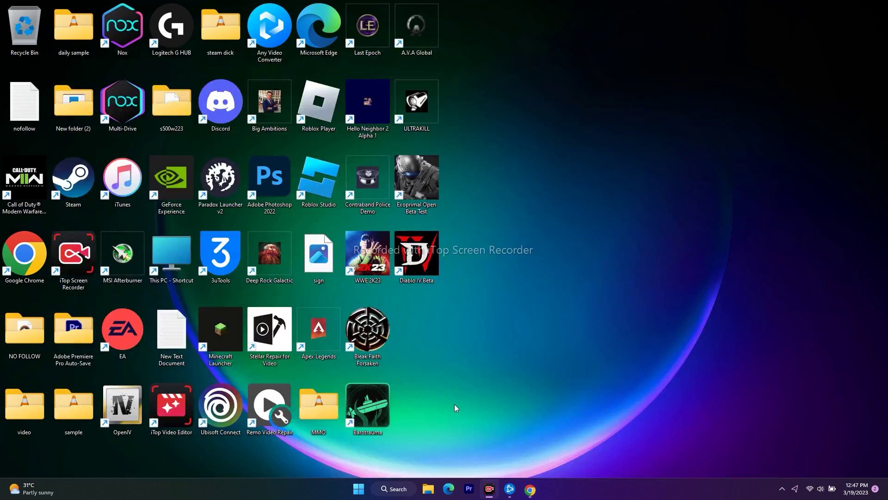
- Open the About page in Windows Settings, check the system type under Device specifications, and close Settings
left_click(395, 489)
left_click(322, 290)
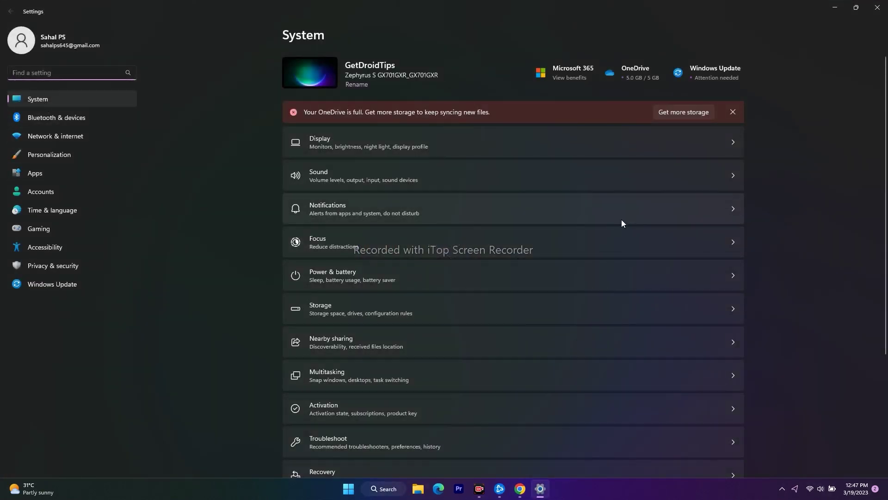
scroll(831, 242, "down", 5)
left_click(329, 439)
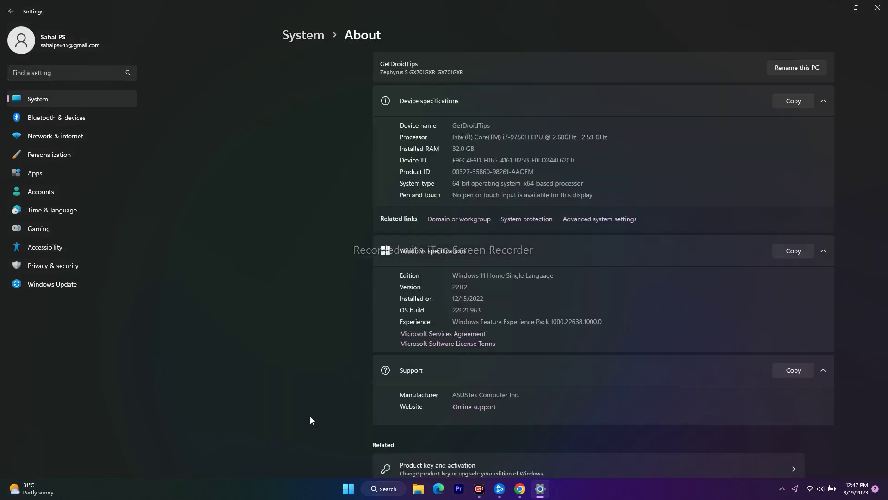
left_click_drag(365, 182, 438, 183)
left_click(509, 184)
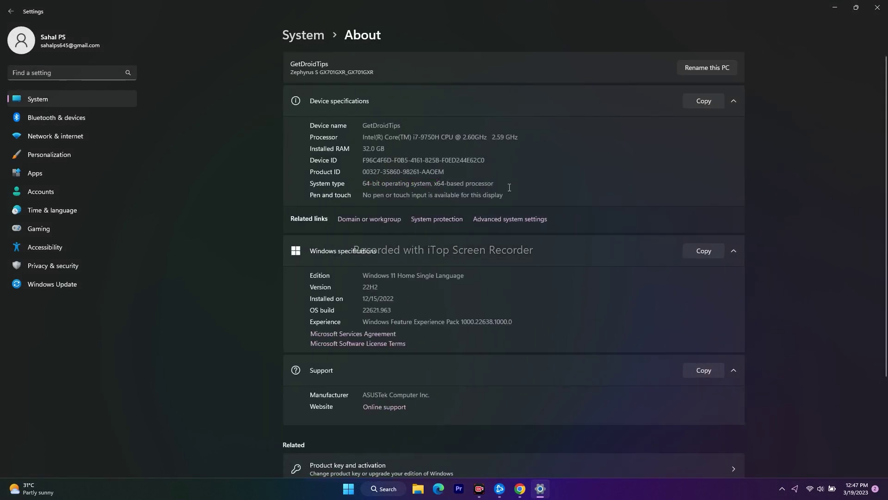
left_click(877, 8)
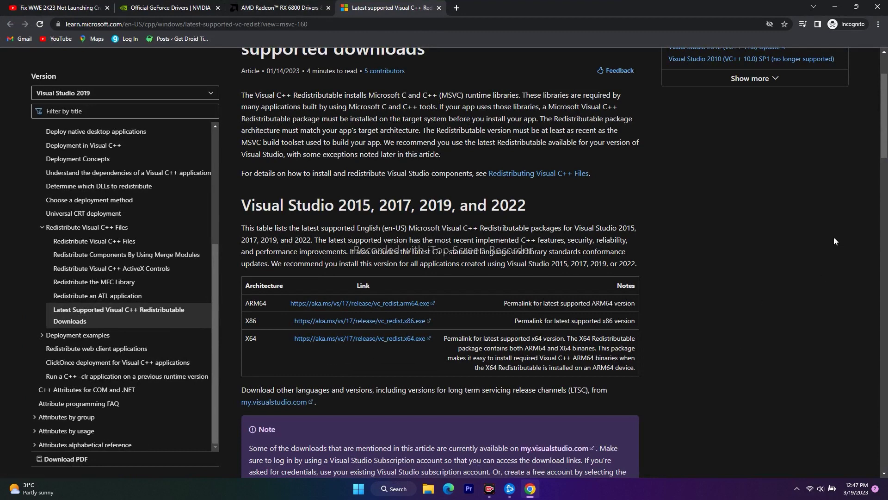
- Hide the Chrome window, show Battle.net's Diablo IV page, and minimise Battle.net as well
left_click(835, 6)
left_click(510, 489)
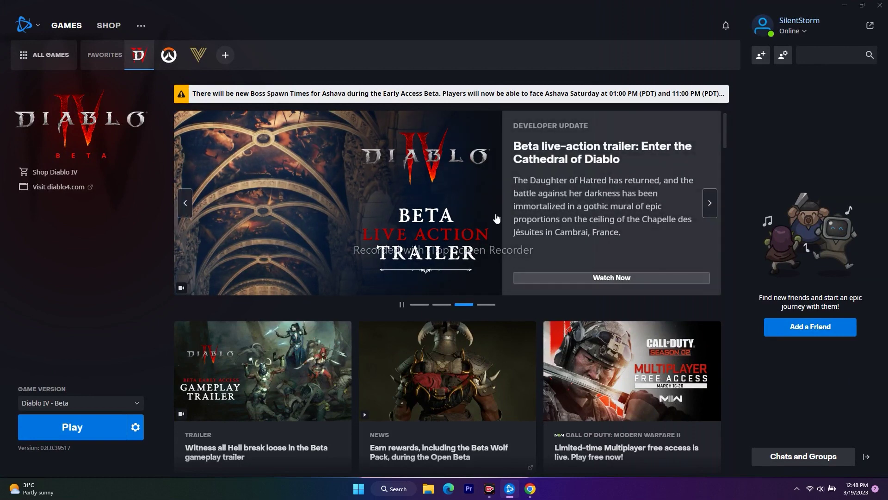
left_click(850, 6)
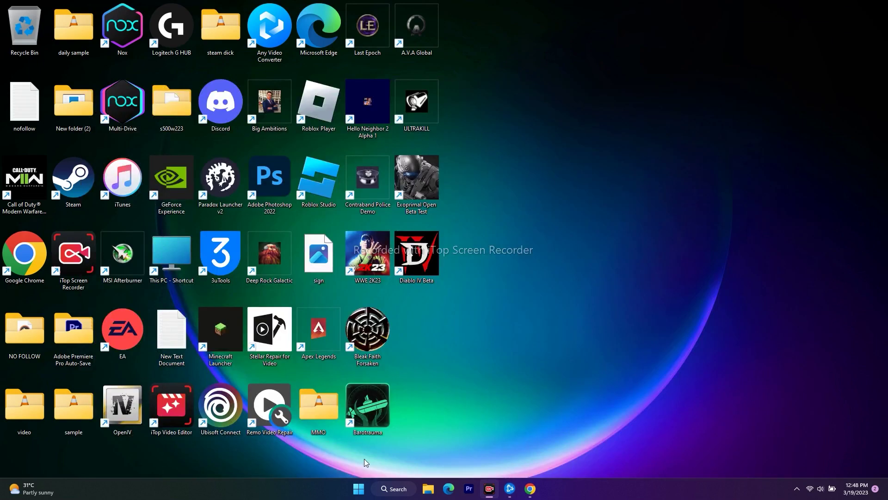
- Open the Windows Graphics settings and look through the list of apps with custom graphics options
left_click(398, 489)
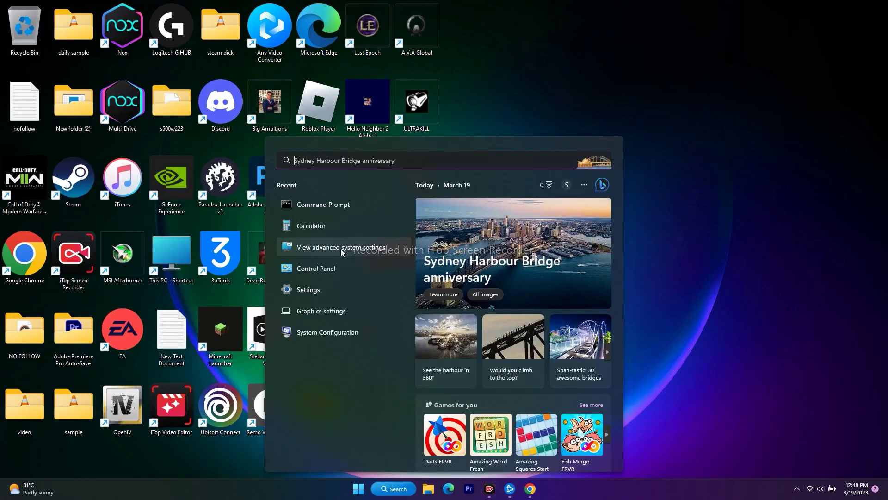
left_click(329, 316)
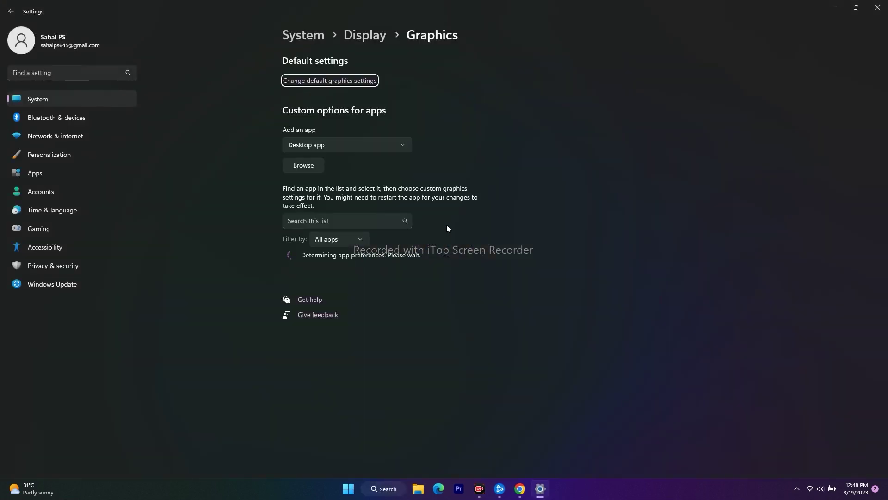
scroll(569, 183, "down", 3)
scroll(570, 184, "up", 1)
scroll(570, 184, "down", 6)
scroll(570, 187, "down", 5)
scroll(570, 187, "up", 10)
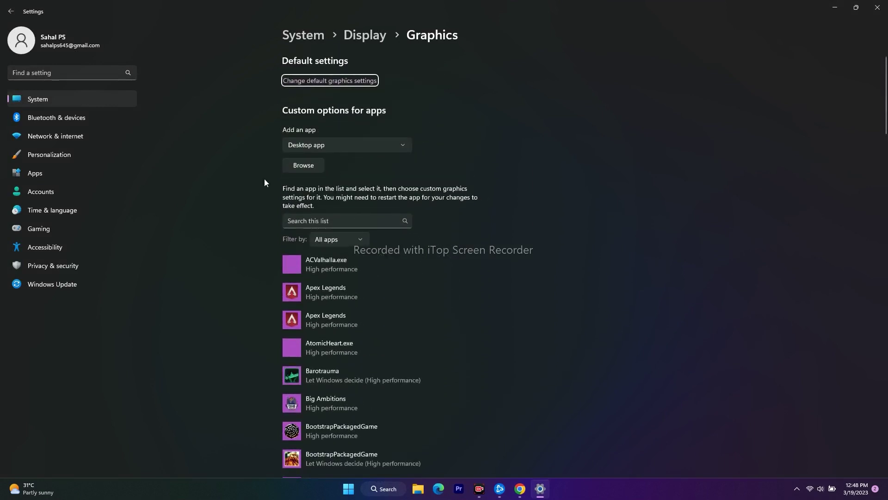
- Add the desktop app Diablo IV.exe from C:\Program Files (x86)\Diablo IV - Beta to the custom graphics list
left_click(311, 165)
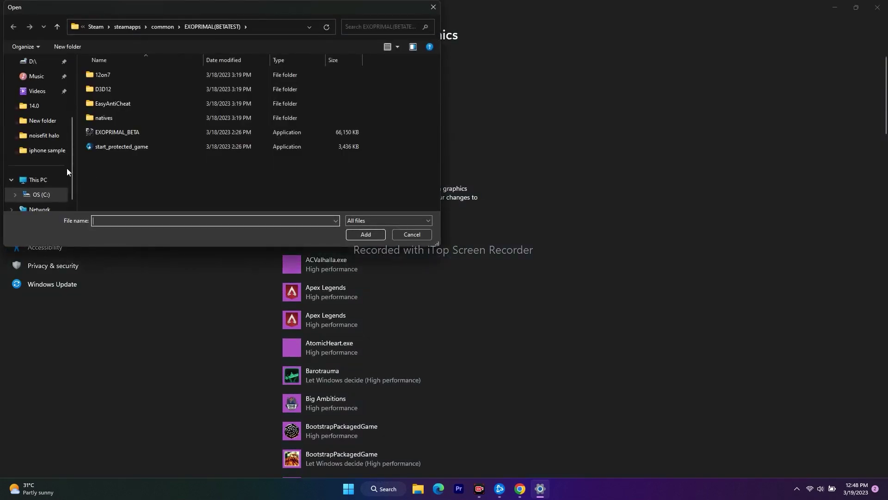
left_click(47, 184)
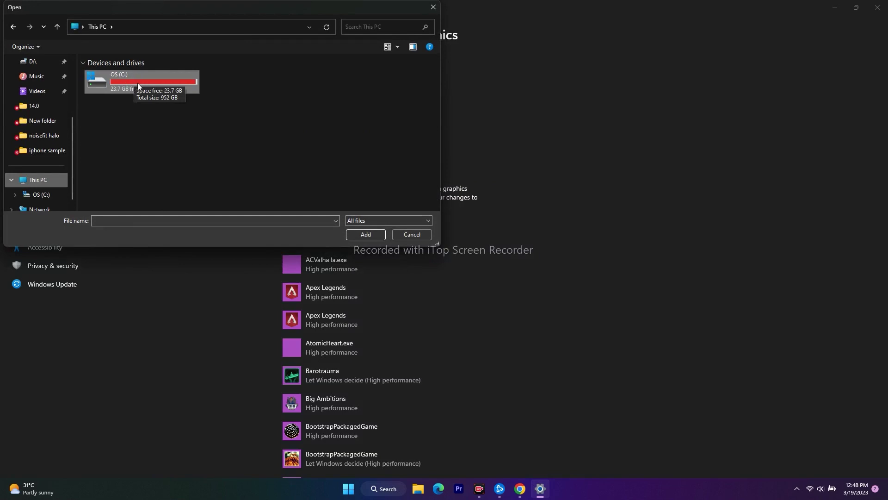
double_click(123, 80)
scroll(135, 125, "down", 1)
double_click(138, 189)
scroll(148, 161, "down", 4)
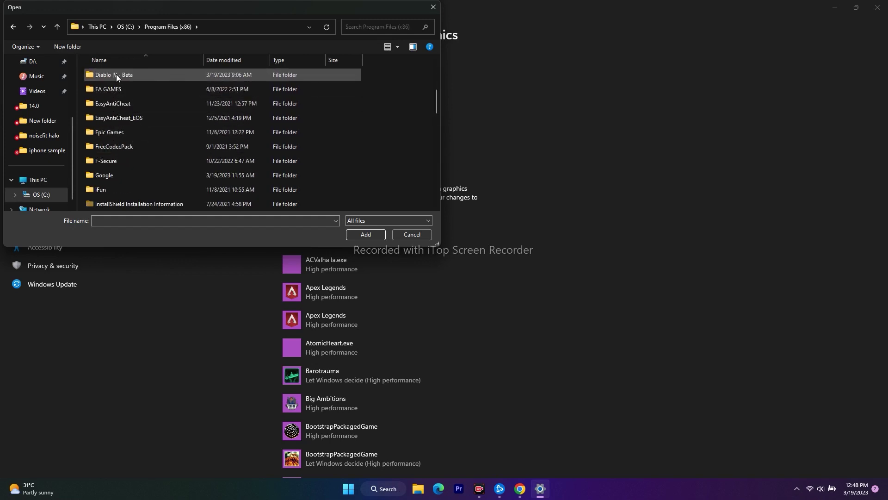
double_click(115, 76)
left_click(128, 147)
left_click(368, 235)
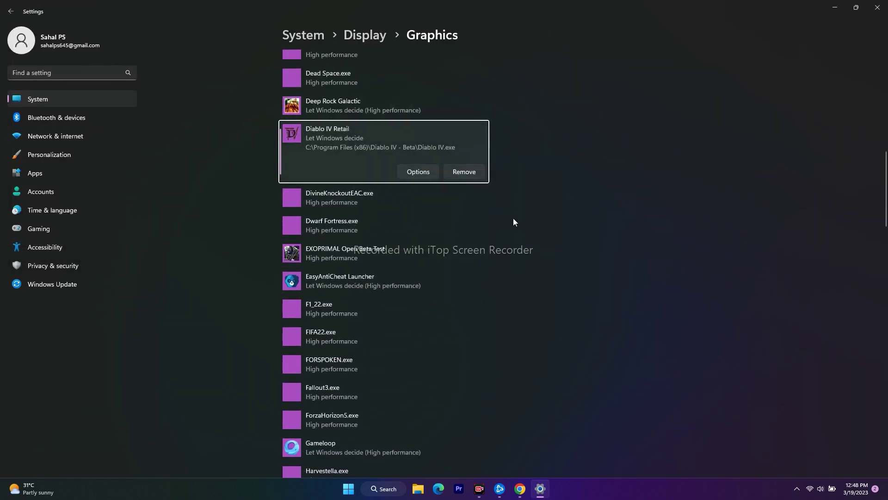
- Set the graphics preference of Diablo IV Retail to High performance, save it, and close Settings
left_click(420, 173)
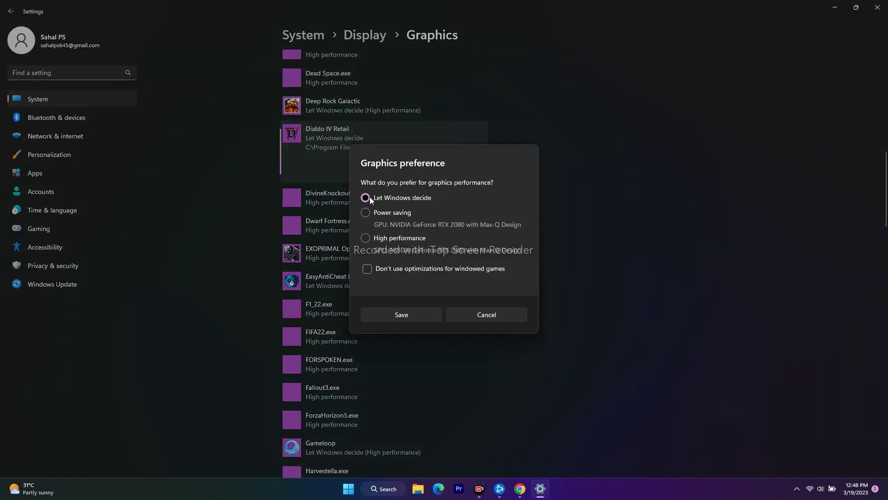
left_click(366, 239)
left_click(419, 320)
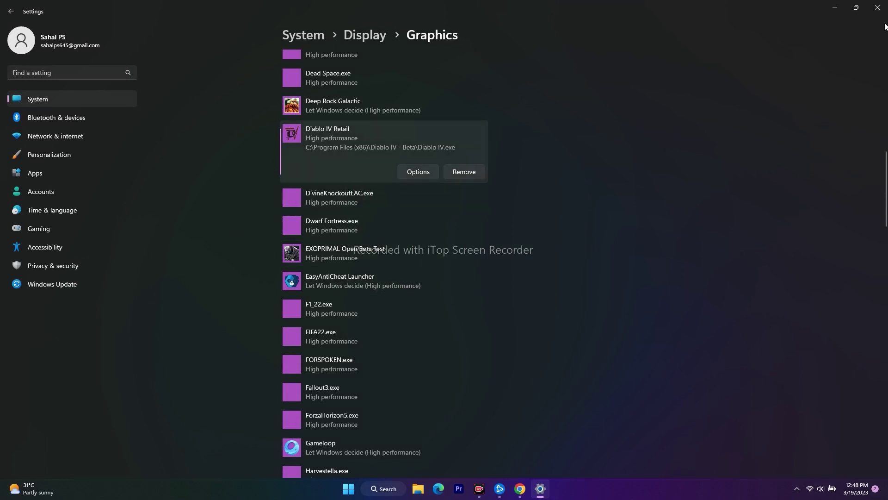
left_click(878, 7)
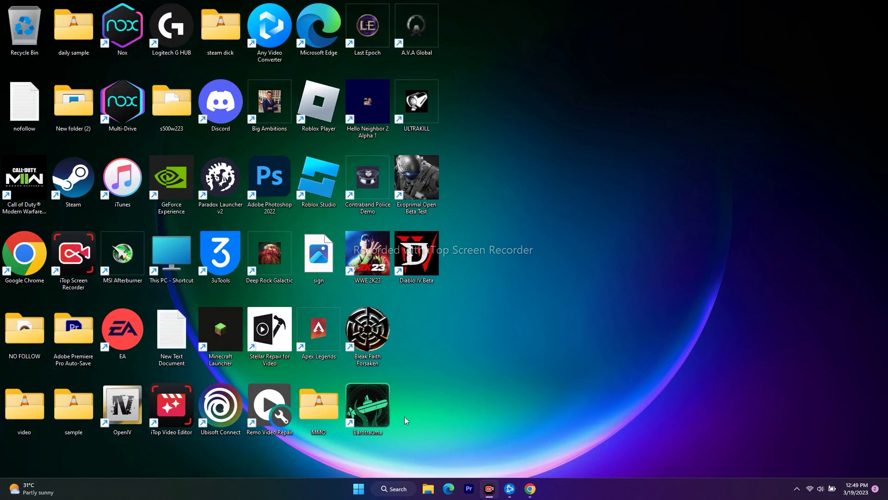
- Open the virtual memory settings from the advanced system performance options and choose a custom paging file size for drive C:
left_click(394, 488)
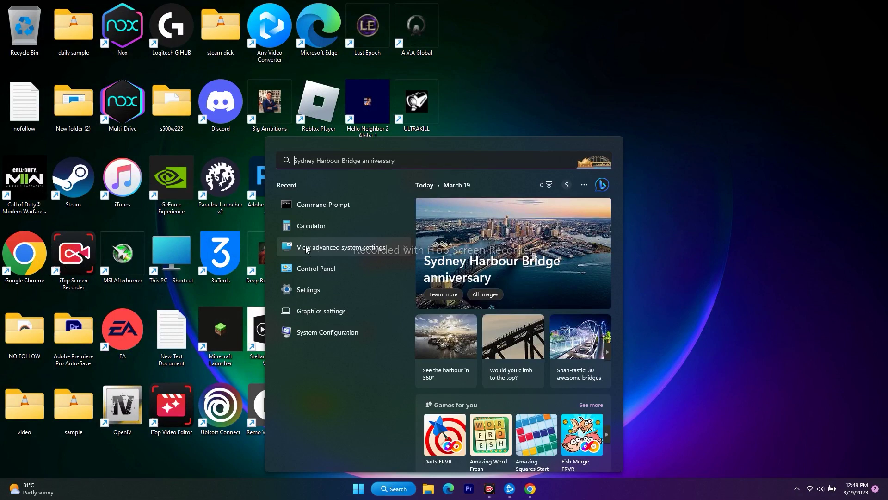
left_click(344, 247)
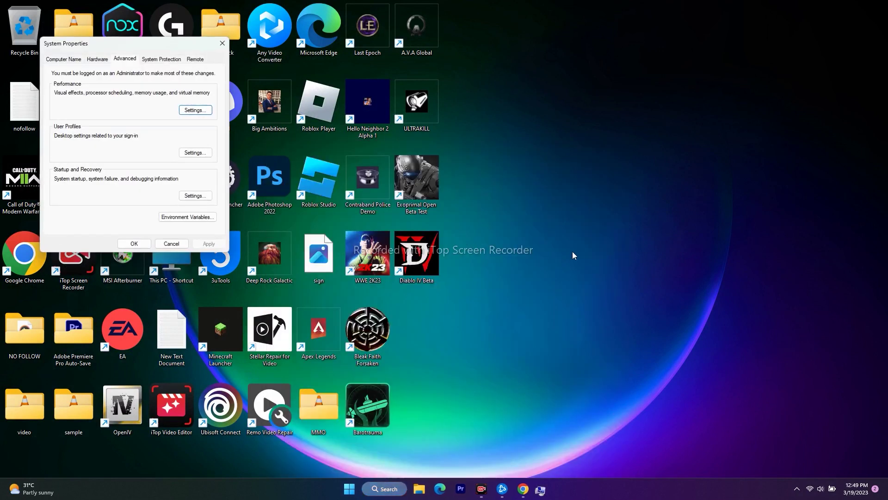
left_click_drag(111, 46, 621, 90)
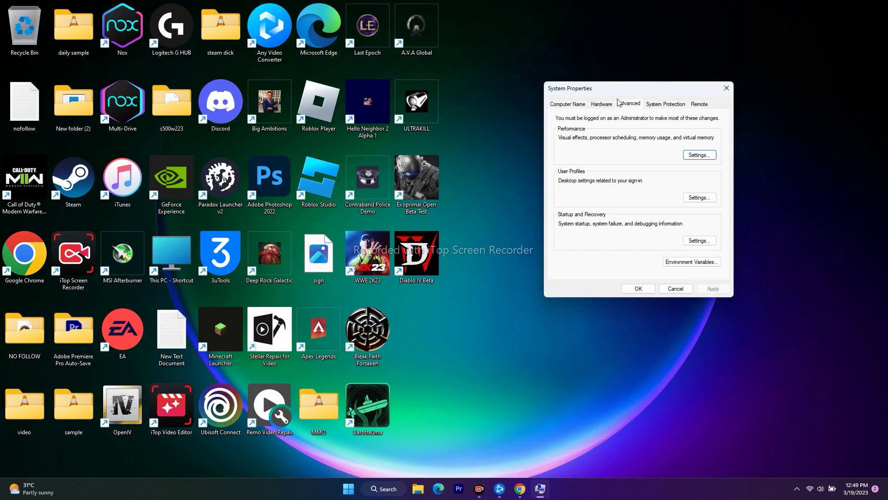
left_click(692, 156)
left_click(606, 140)
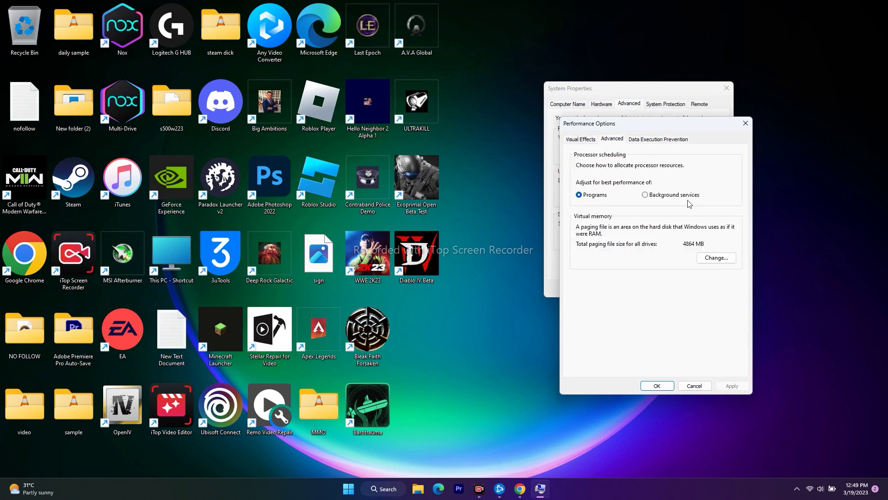
left_click(717, 257)
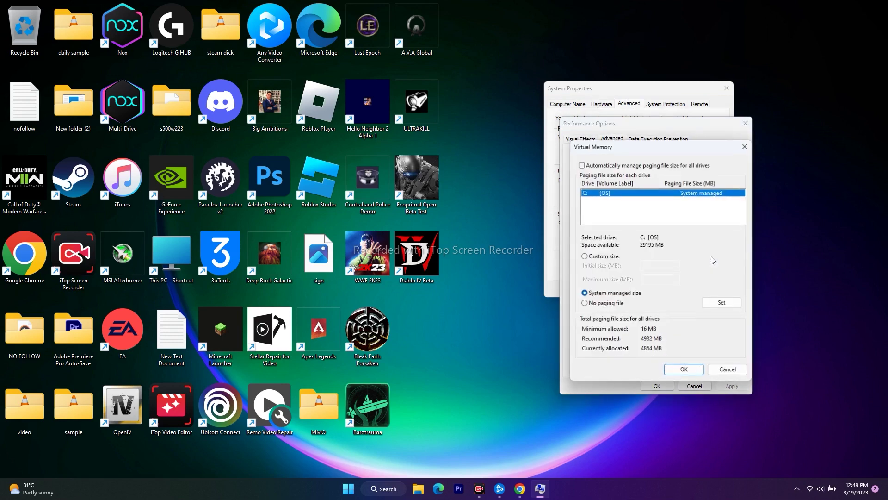
left_click(586, 257)
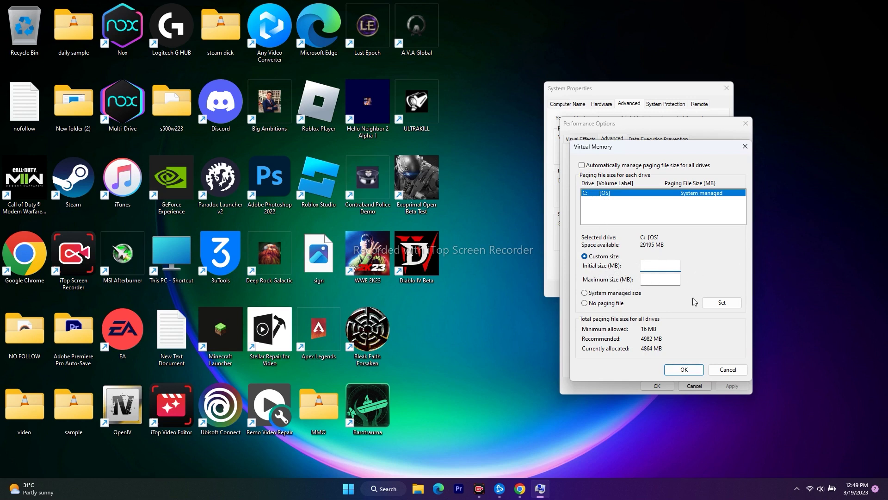
- Check the installed RAM on the system's About page in Settings, and close Settings
left_click(377, 496)
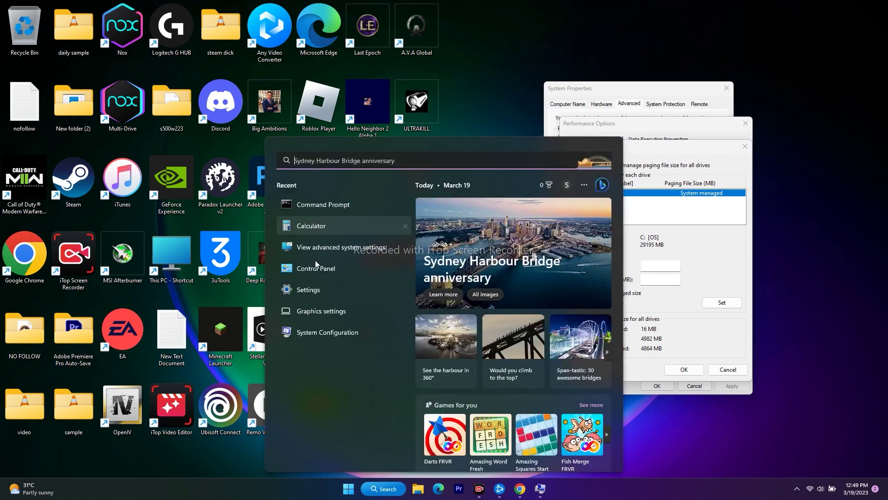
left_click(319, 291)
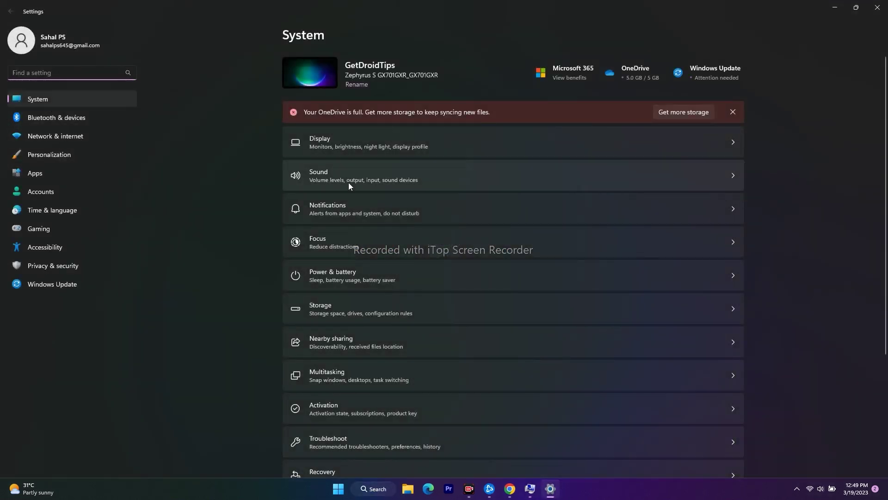
scroll(767, 204, "down", 4)
left_click(317, 446)
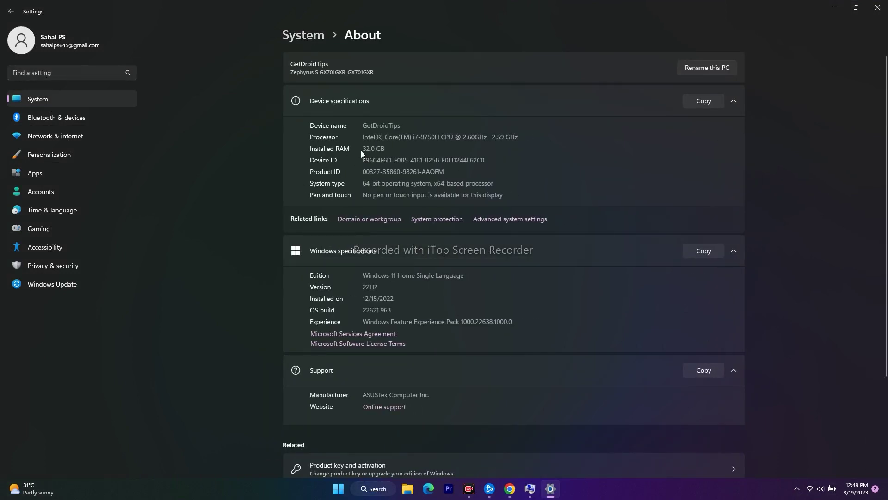
left_click_drag(362, 149, 382, 148)
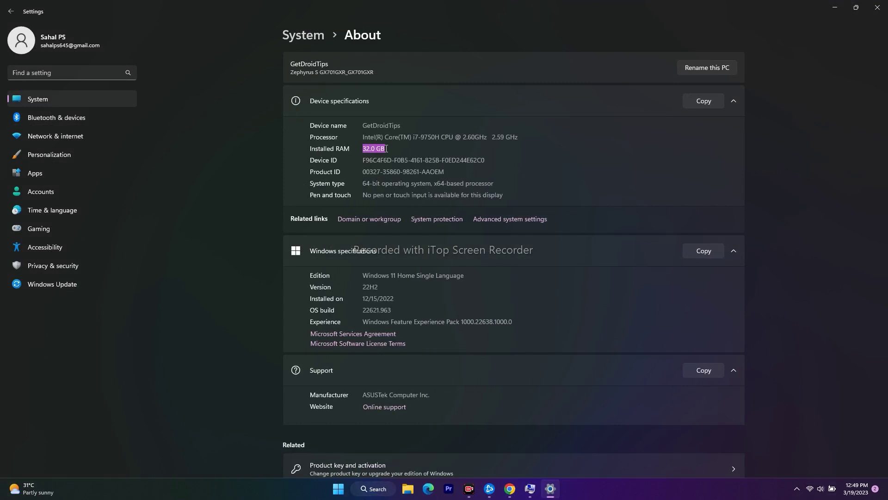
left_click(878, 9)
- Switch to Calculator and multiply 32 by 1024 to convert the installed RAM to megabytes
left_click(383, 489)
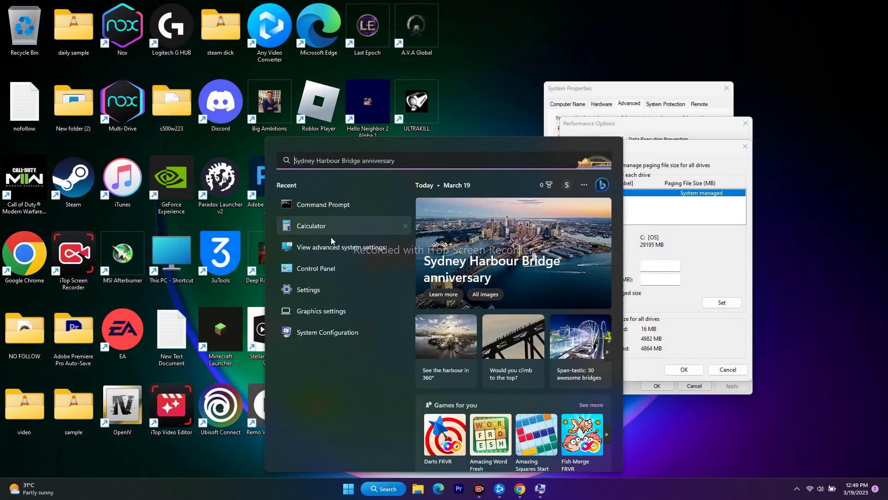
left_click(319, 228)
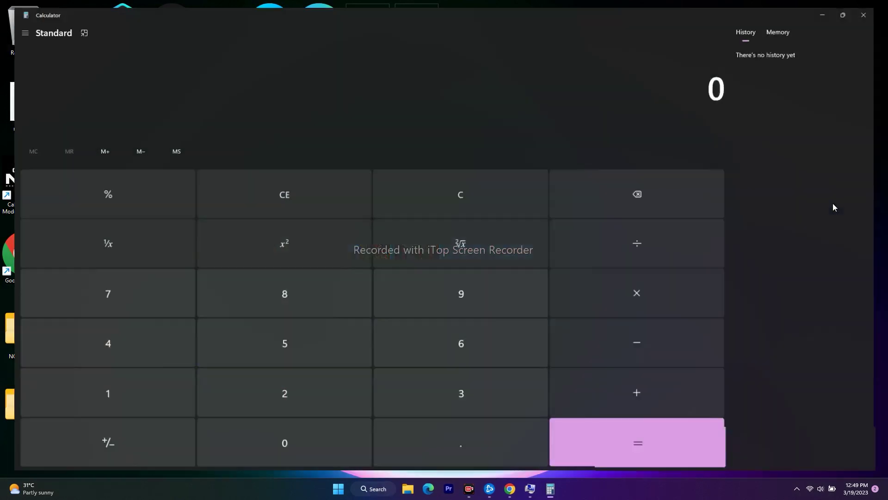
left_click(436, 405)
left_click(316, 401)
left_click(625, 304)
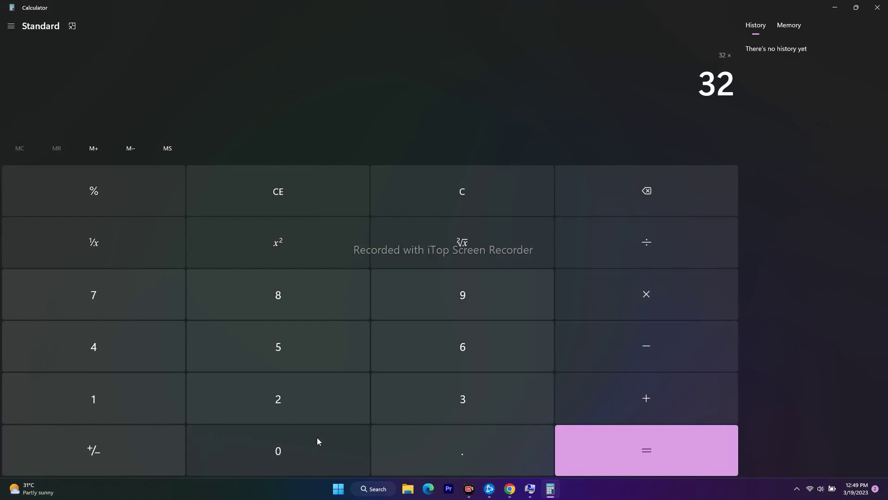
left_click(136, 398)
left_click(233, 451)
left_click(261, 405)
left_click(155, 336)
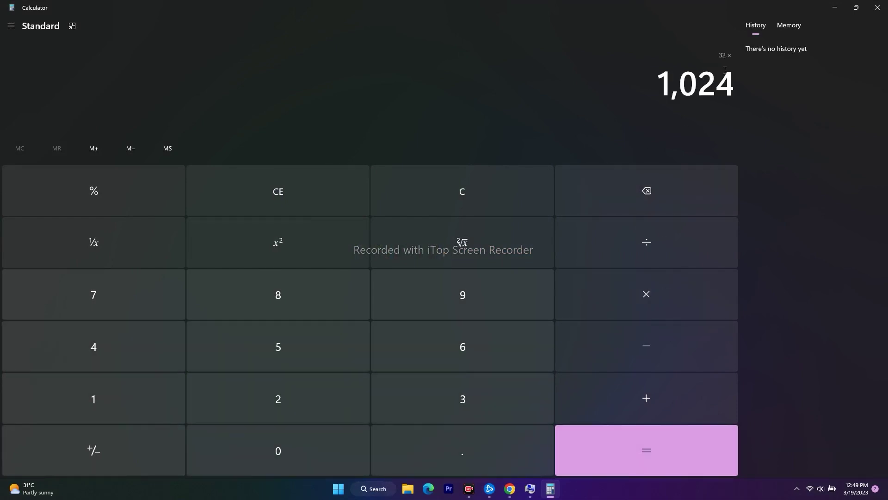
left_click(646, 451)
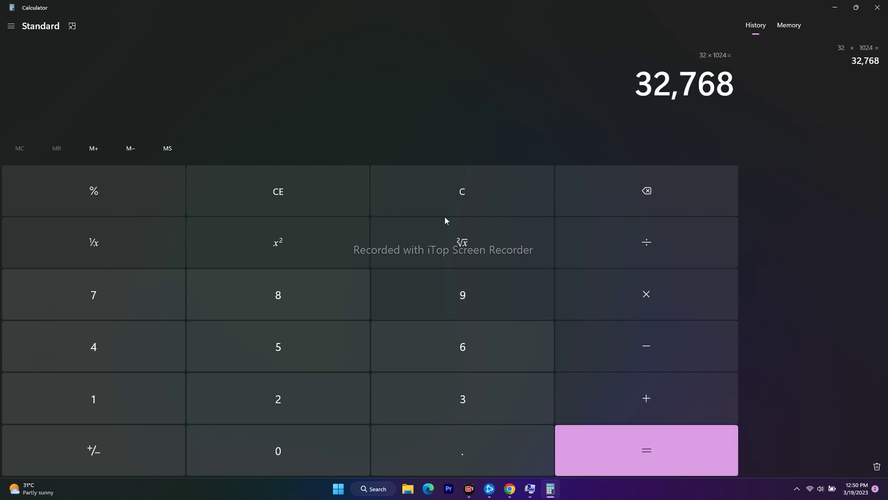
- Multiply the RAM in megabytes by 1.5, copy the result, and enter 49,152 MB as the initial paging file size
left_click(644, 295)
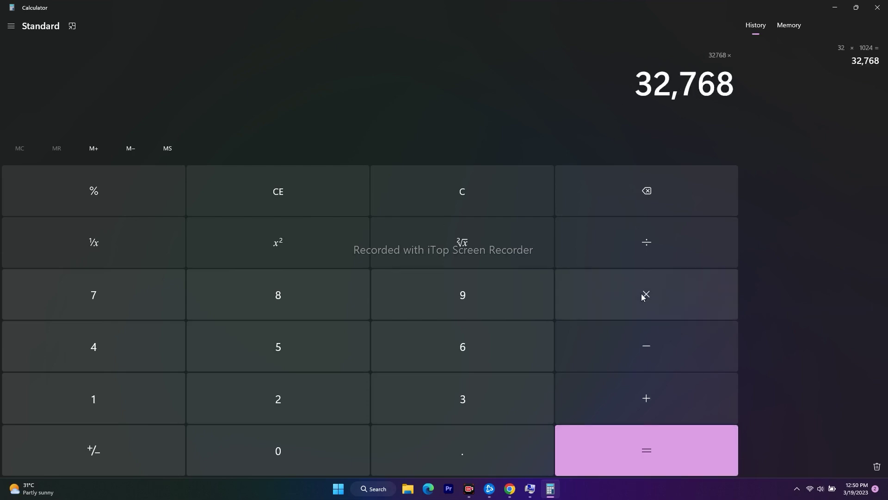
left_click(160, 410)
left_click(444, 456)
left_click(351, 363)
left_click(644, 447)
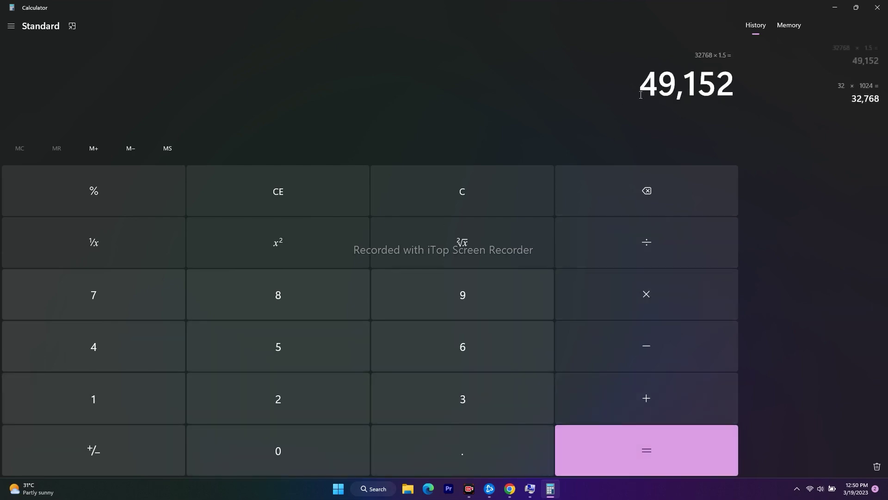
right_click(735, 93)
key("super+c")
left_click(746, 93)
left_click(836, 8)
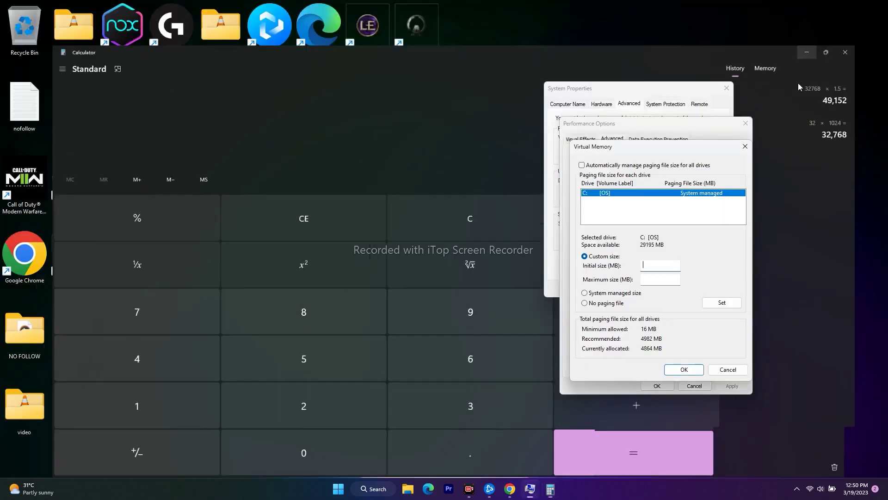
right_click(657, 265)
left_click(679, 306)
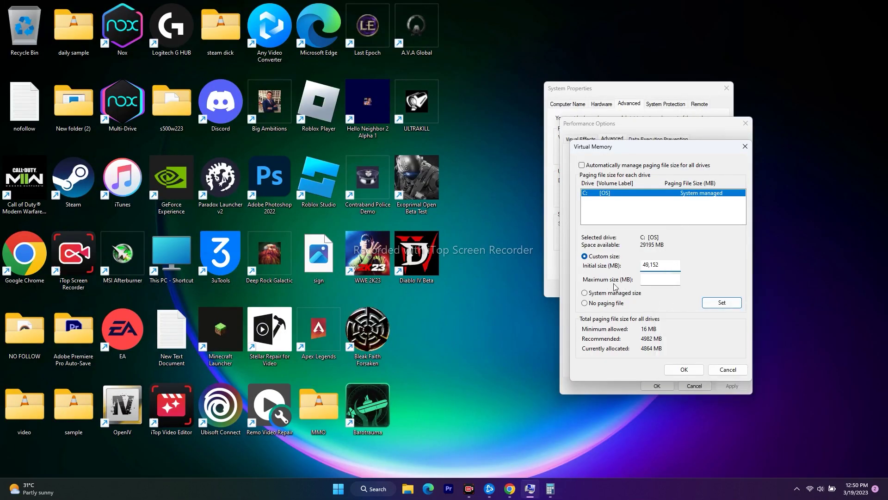
- Return to Calculator and calculate 32 × 1024 again as the basis for the maximum paging file size
left_click(550, 489)
left_click(297, 207)
left_click(386, 412)
left_click(352, 401)
left_click(629, 296)
left_click(139, 404)
left_click(278, 446)
left_click(259, 413)
left_click(93, 347)
left_click(638, 451)
- Multiply the RAM in megabytes by 3, copy the result, and enter 98,304 MB as the maximum paging file size
left_click(646, 294)
left_click(463, 399)
left_click(609, 454)
left_click(758, 91)
key("super+c")
right_click(758, 91)
left_click(751, 100)
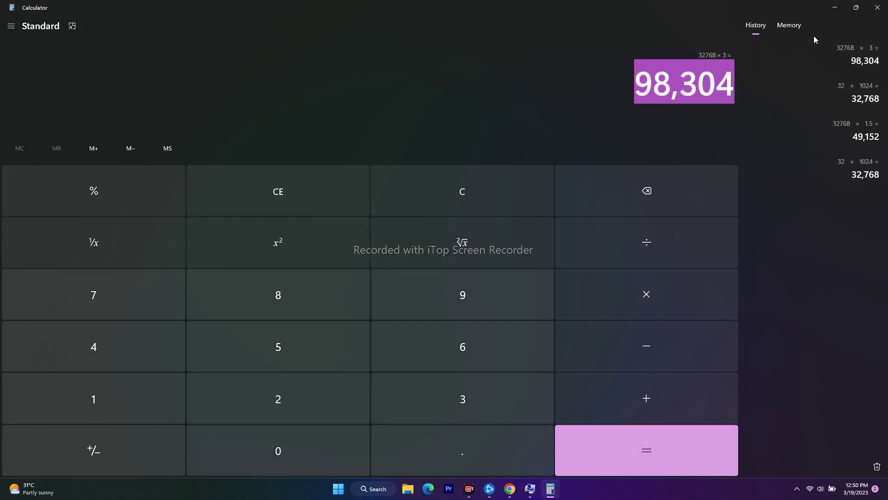
left_click(836, 7)
right_click(648, 280)
left_click(673, 319)
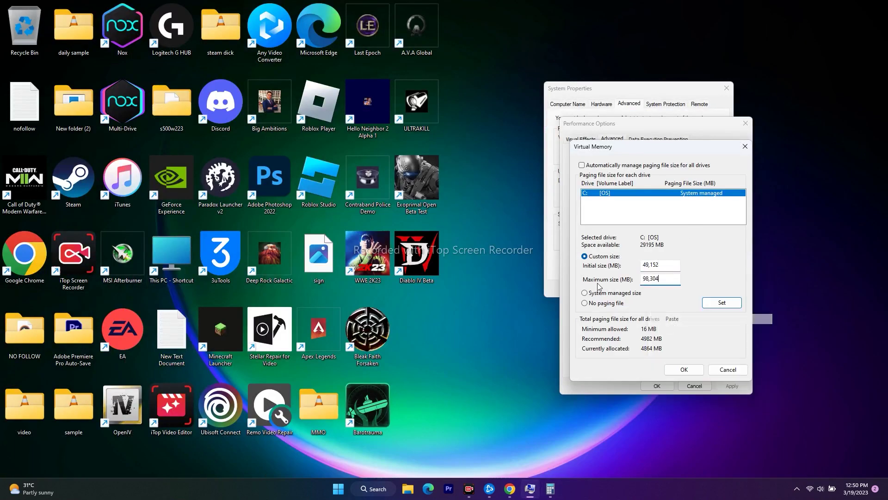
- Discard the custom paging file sizes by closing the Virtual Memory, Performance Options and System Properties dialogs
left_click(745, 146)
left_click(746, 123)
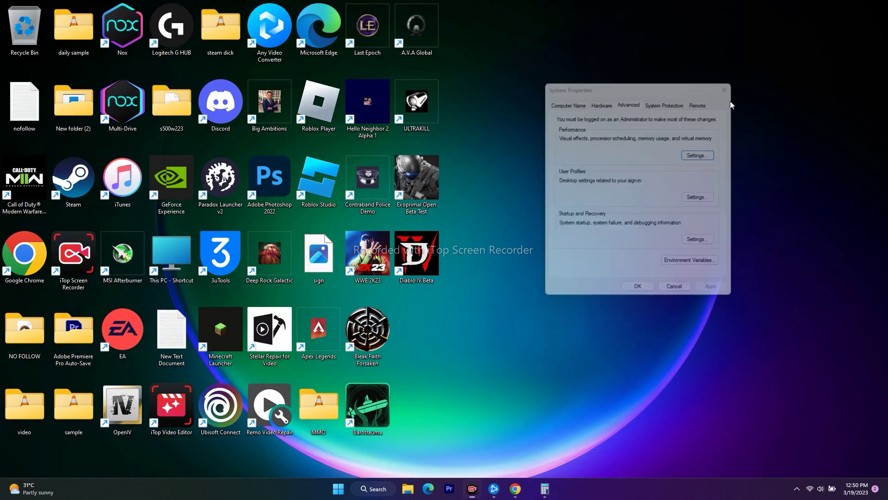
left_click(727, 88)
- Briefly show Battle.net, check the Windows Update page in Settings for pending updates, and close Settings
left_click(501, 487)
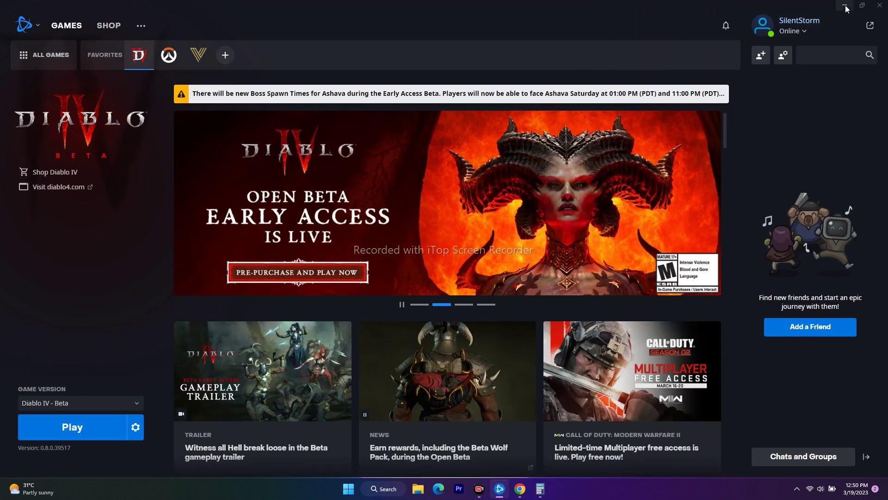
left_click(845, 6)
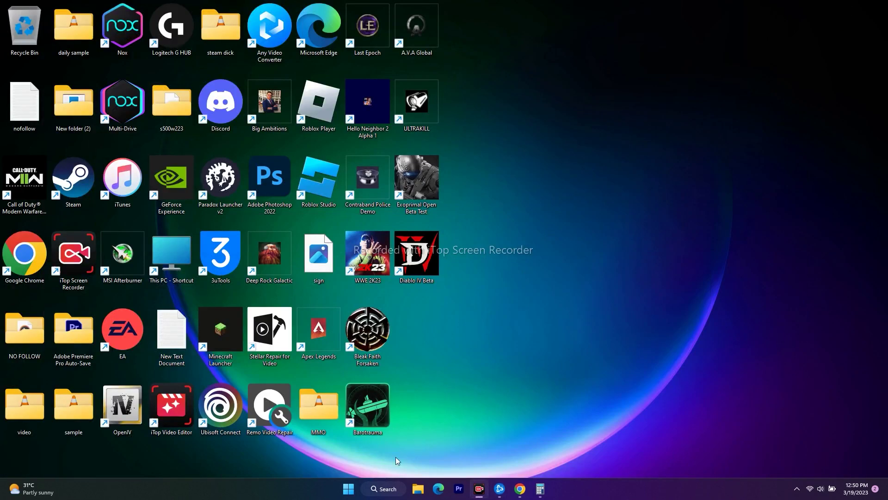
left_click(387, 490)
left_click(296, 293)
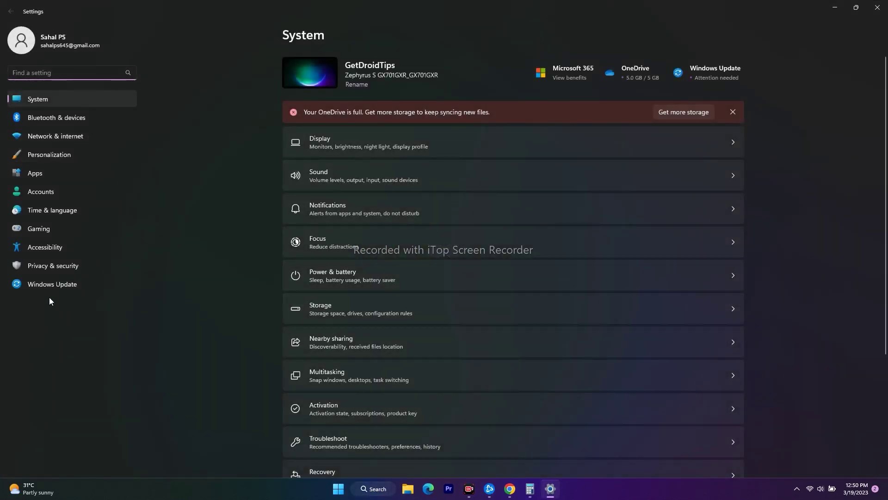
left_click(72, 285)
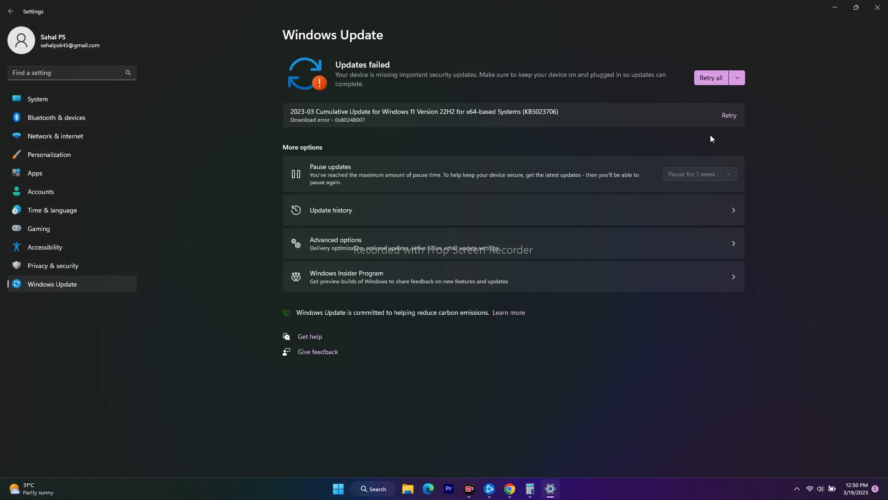
left_click(879, 10)
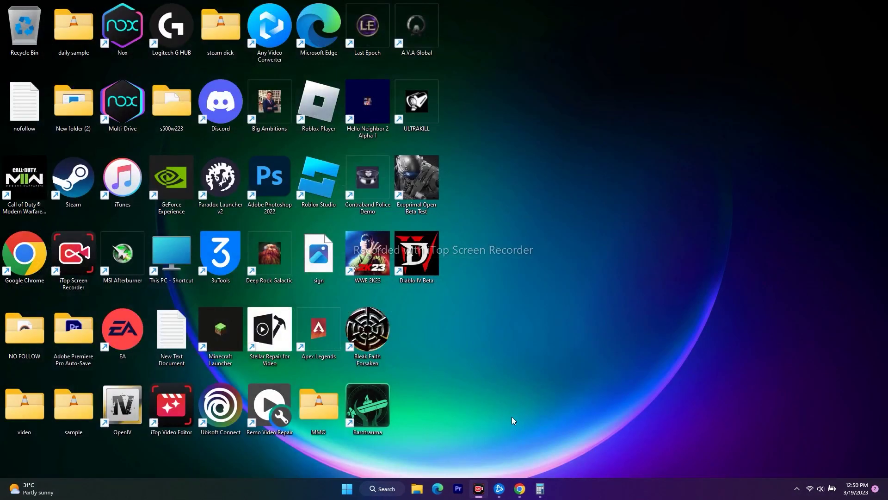
- Show the Diablo IV beta's game options in Battle.net, including Uninstall, and dismiss them without choosing any
left_click(500, 489)
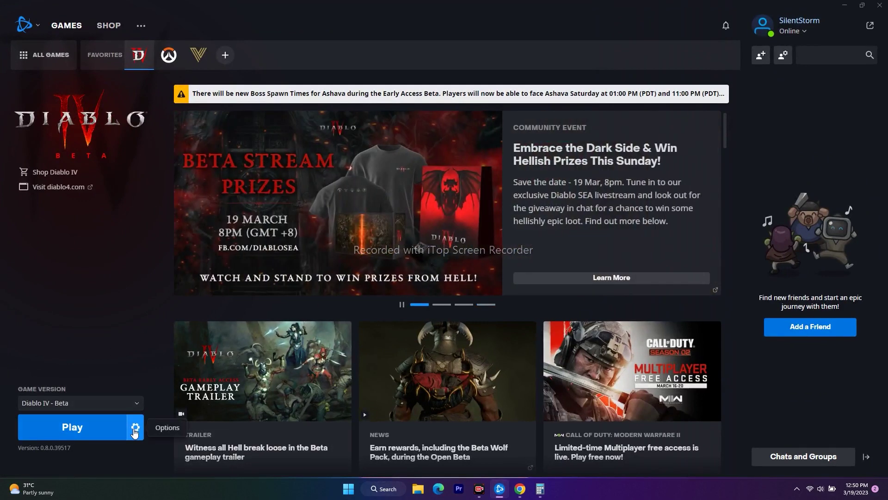
left_click(135, 428)
left_click(116, 349)
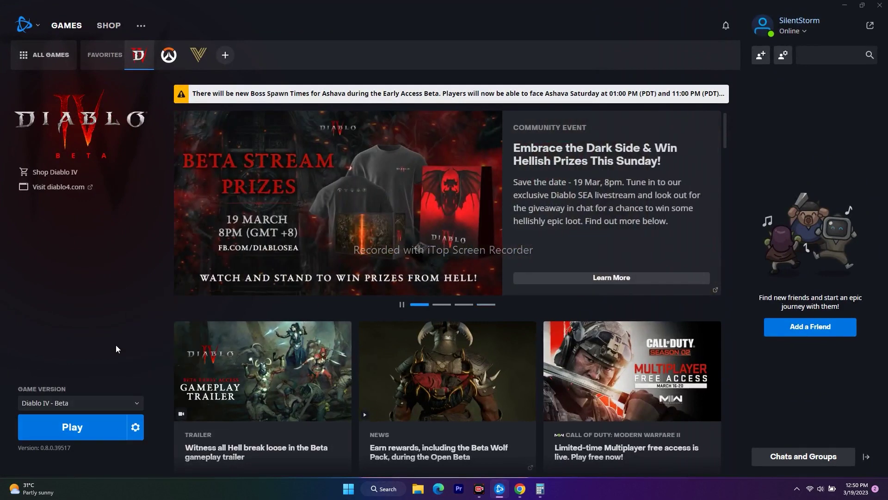
left_click(138, 428)
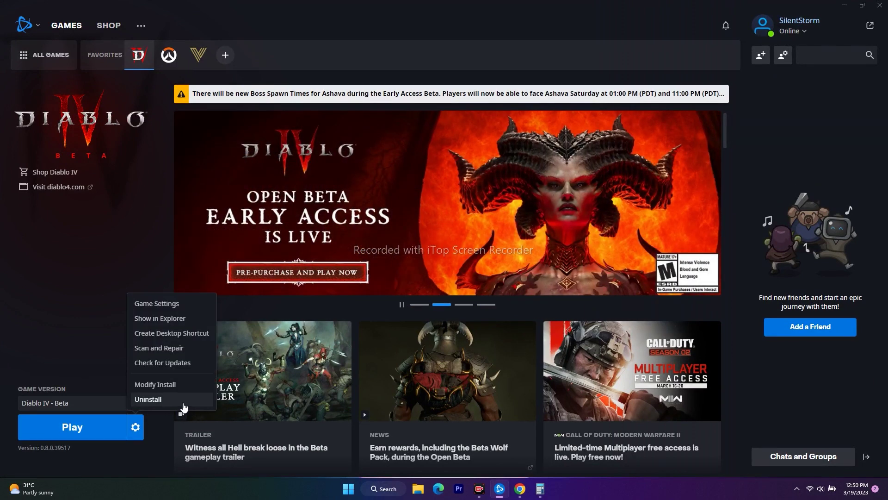
left_click(34, 304)
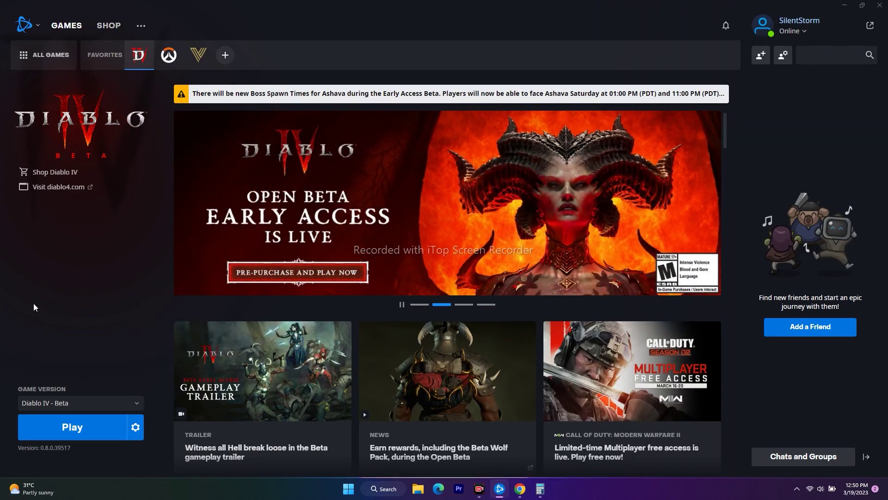
- Check the free space on drive C: in File Explorer, close it, and return to Battle.net
left_click(847, 8)
key("super+e")
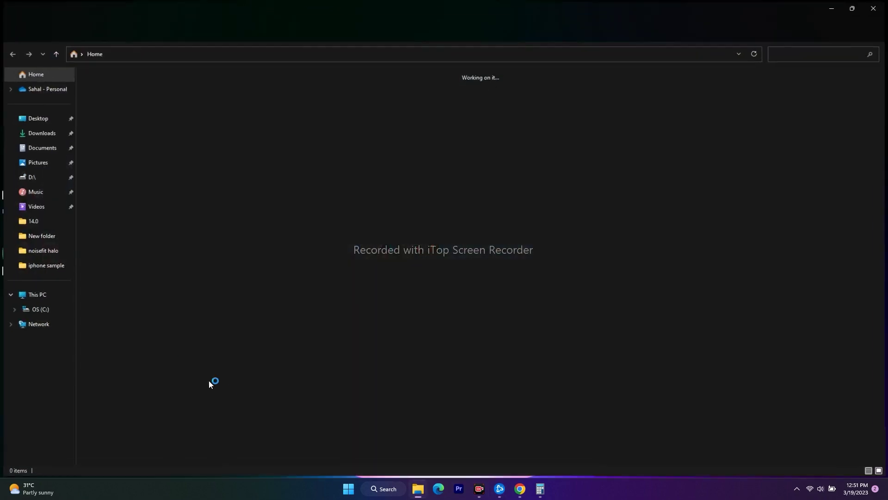
left_click(48, 296)
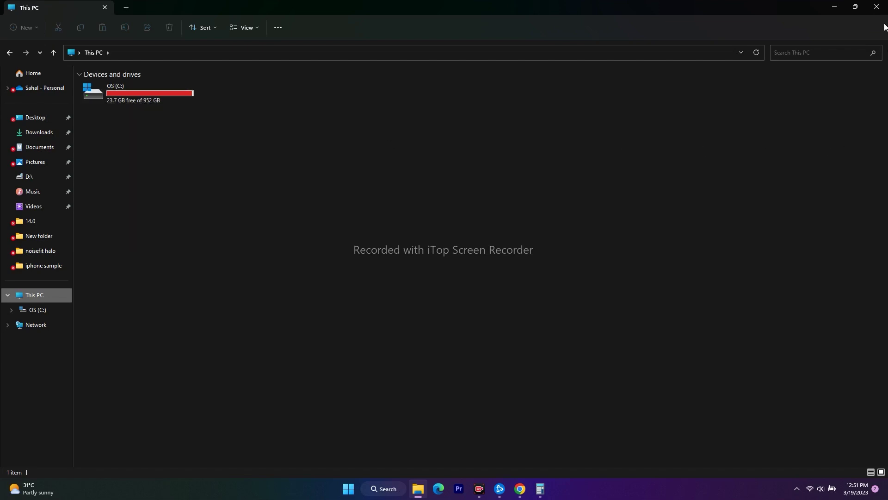
left_click(879, 6)
left_click(500, 489)
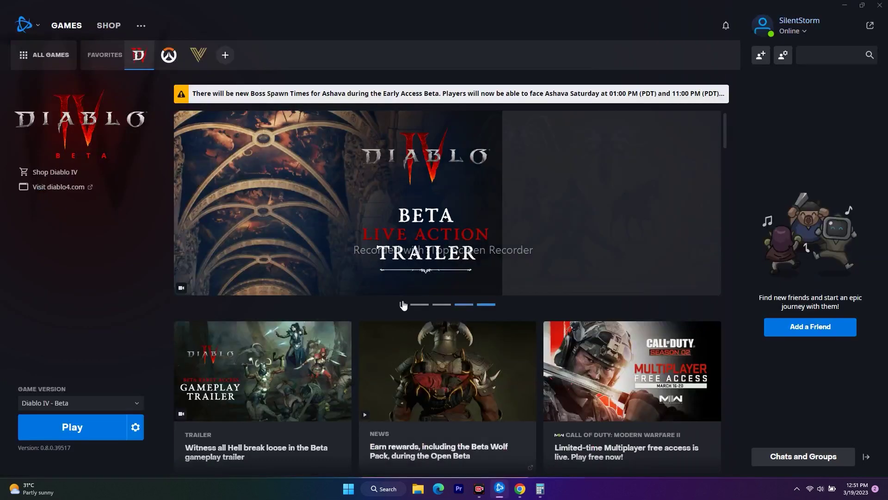